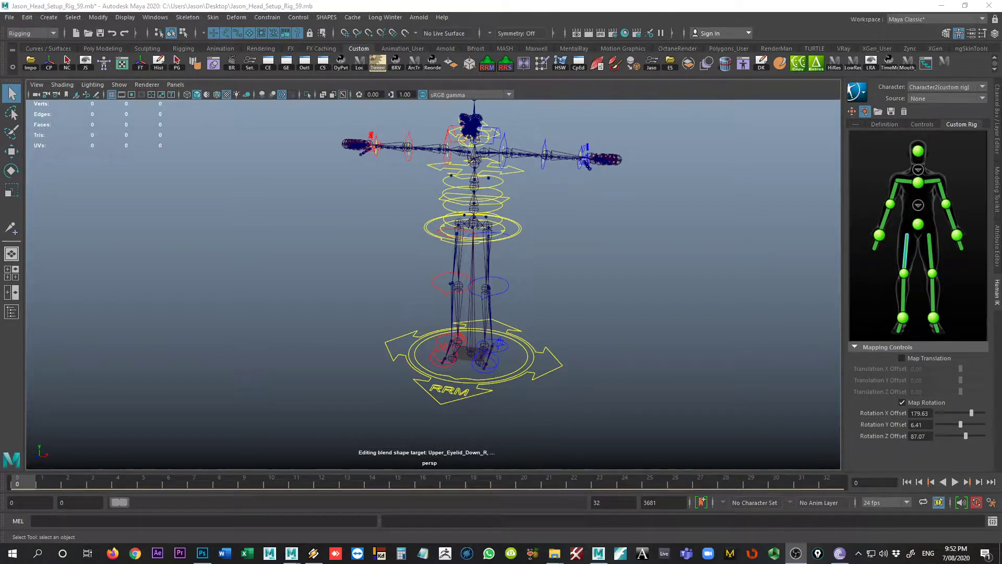
Step: Make Character2 (custom rig) the active HumanIK character and list its available sources
left_click(889, 125)
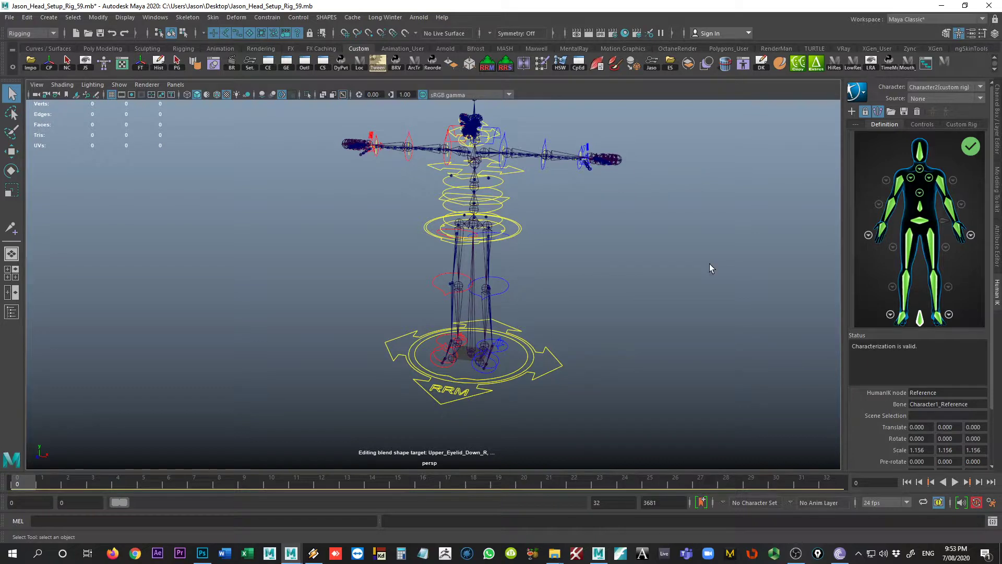
left_click(952, 124)
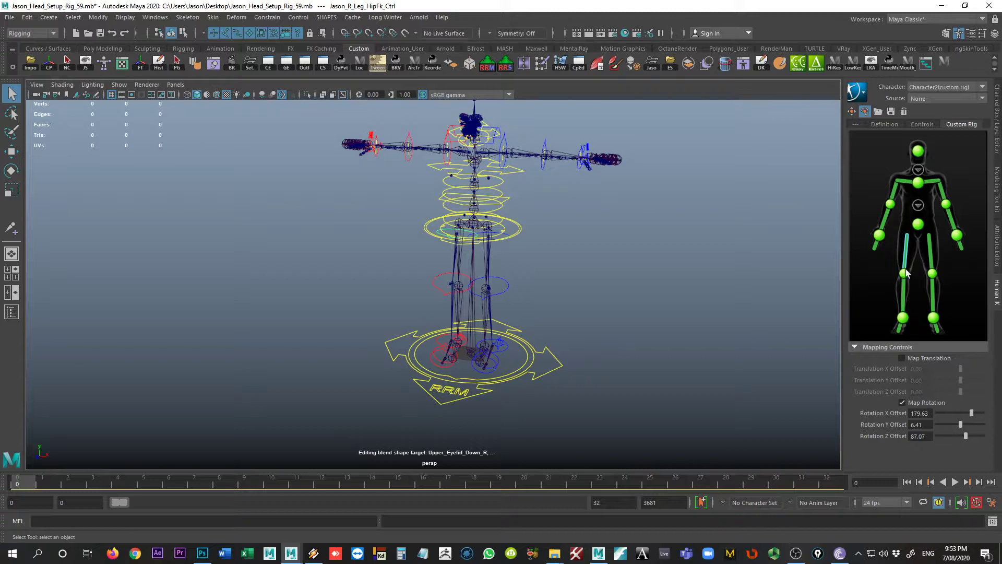
left_click(939, 86)
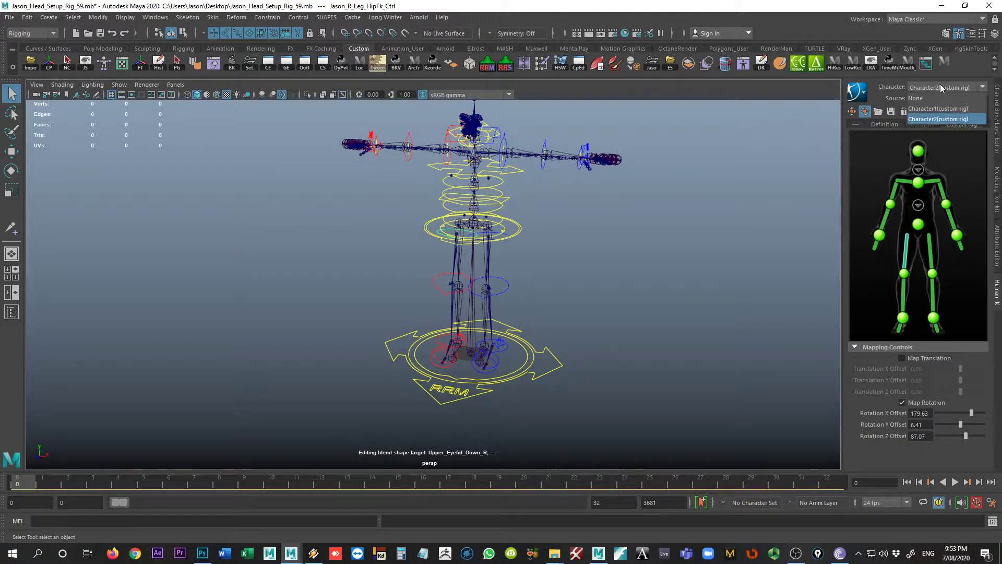
left_click(951, 120)
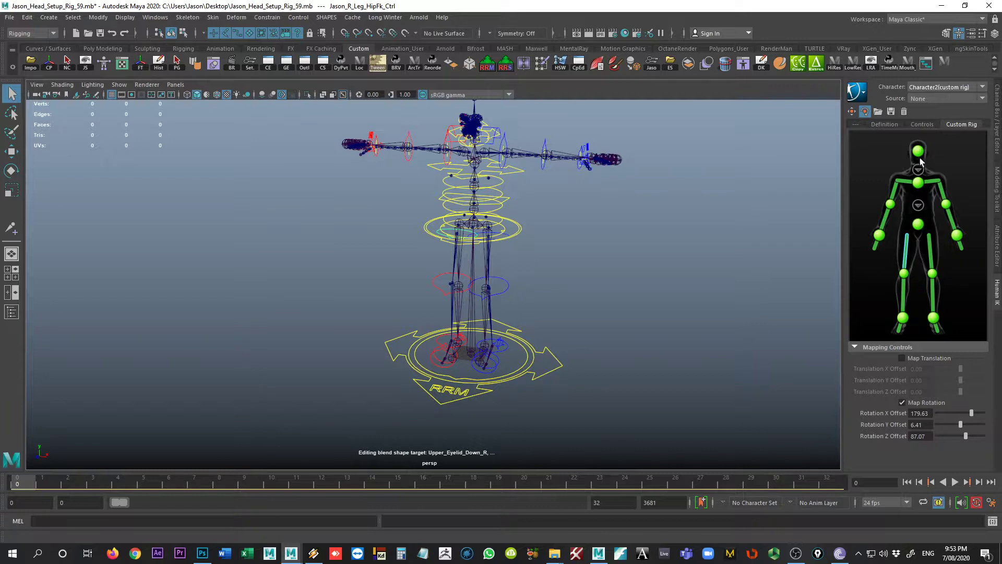
left_click(917, 99)
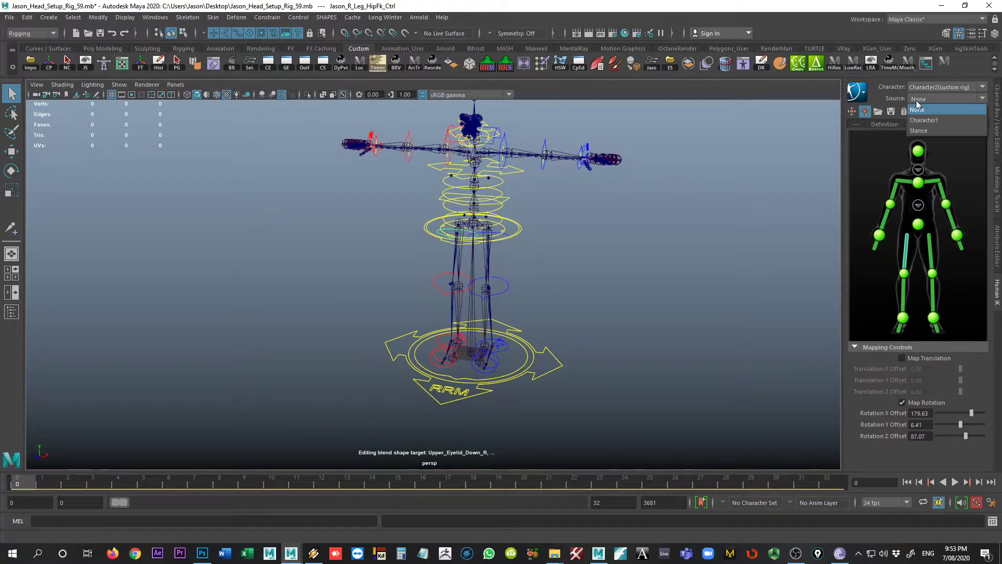
Step: Set Character1 as Character2's source, preview the mocap, and return to frame 0
left_click(967, 120)
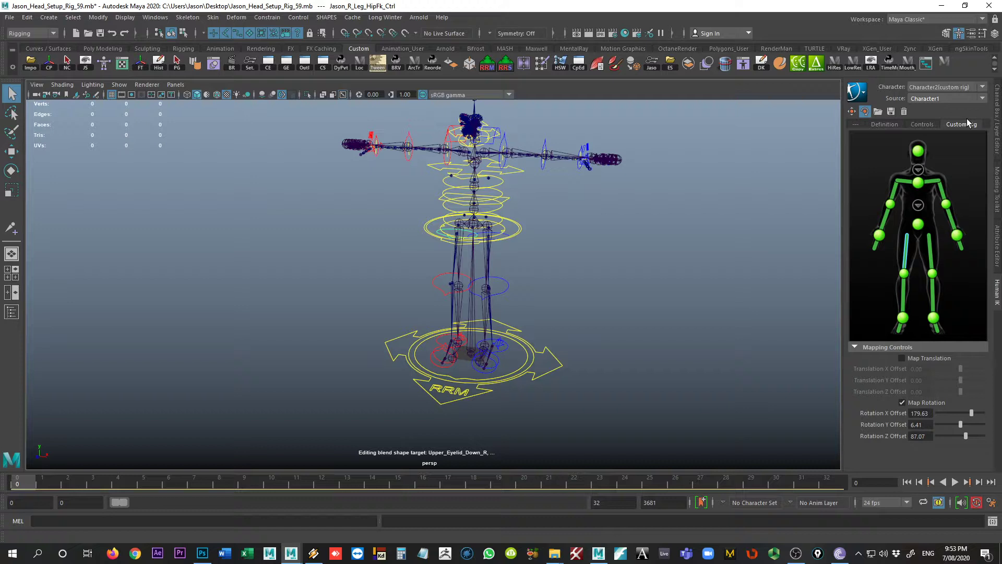
key("alt+v")
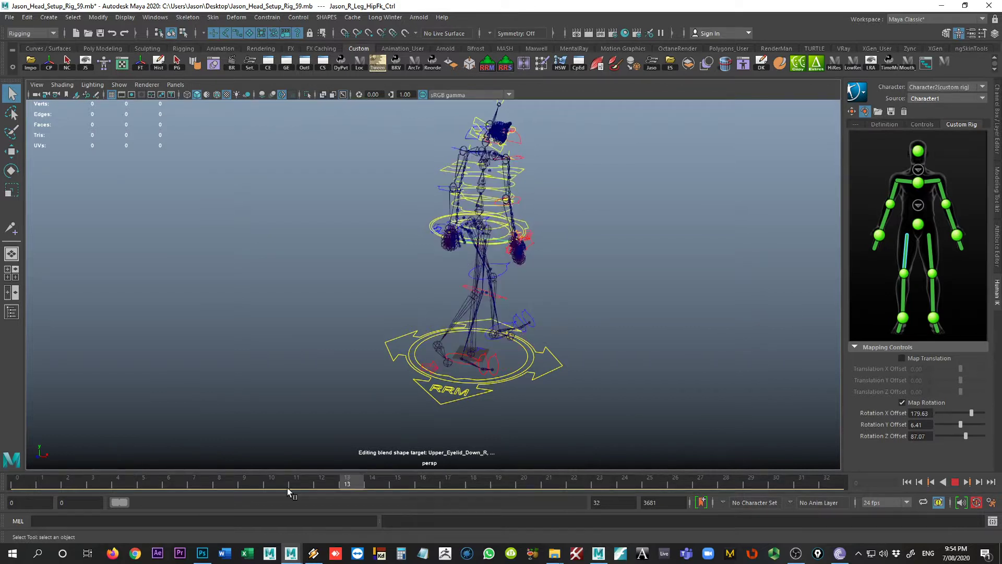
left_click(15, 478)
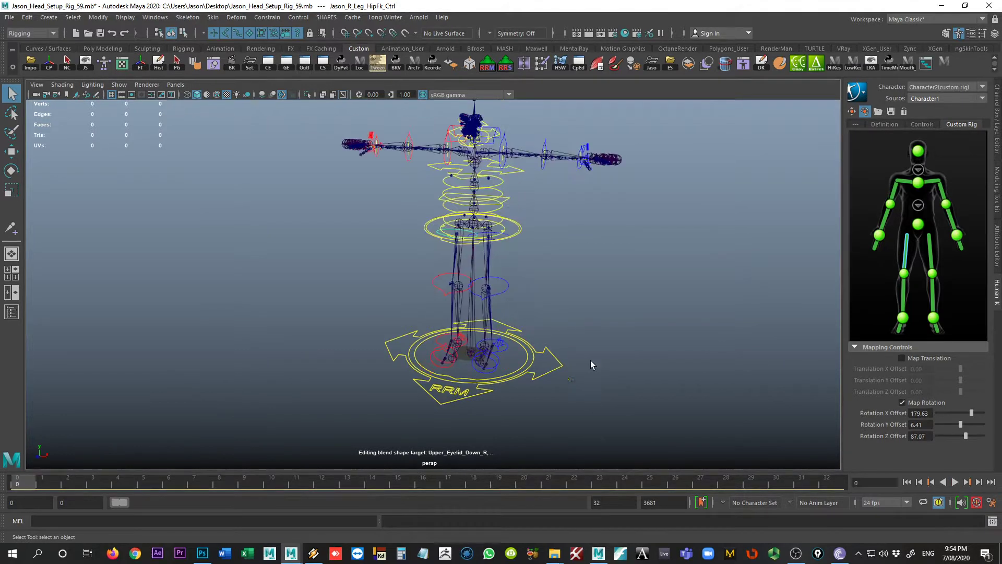
Step: Set Switch Ik Fk to 0 on Jason_L_Leg_Switch_Ctrl
left_click_drag(593, 362, 462, 356, "alt")
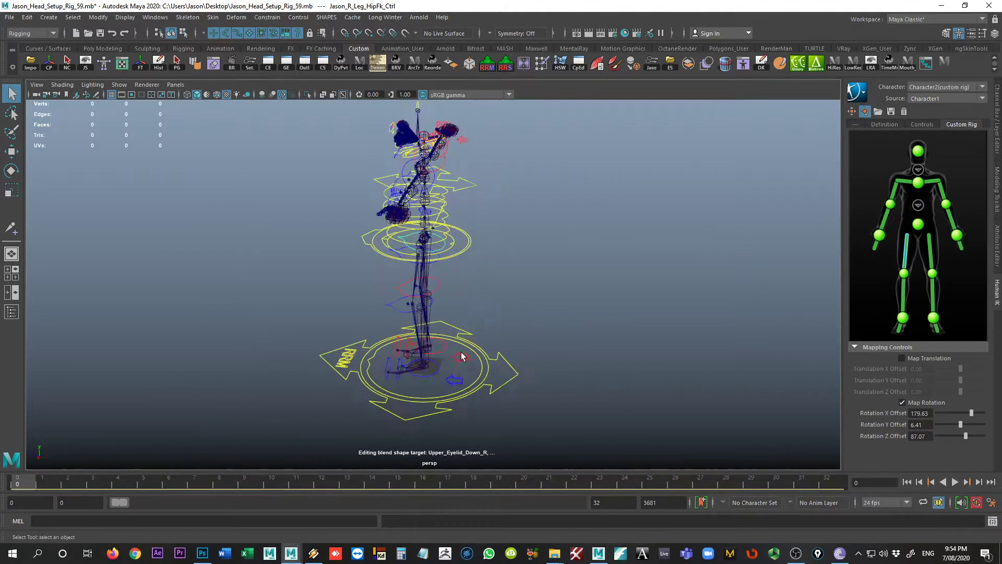
left_click(454, 379)
key("ctrl+a")
key("ctrl+a")
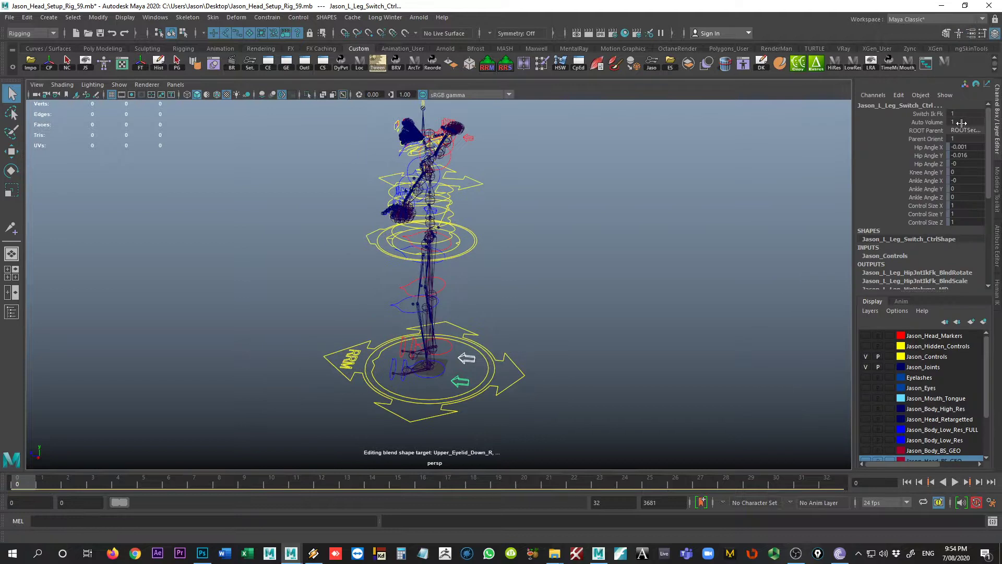
double_click(973, 112)
key("Return")
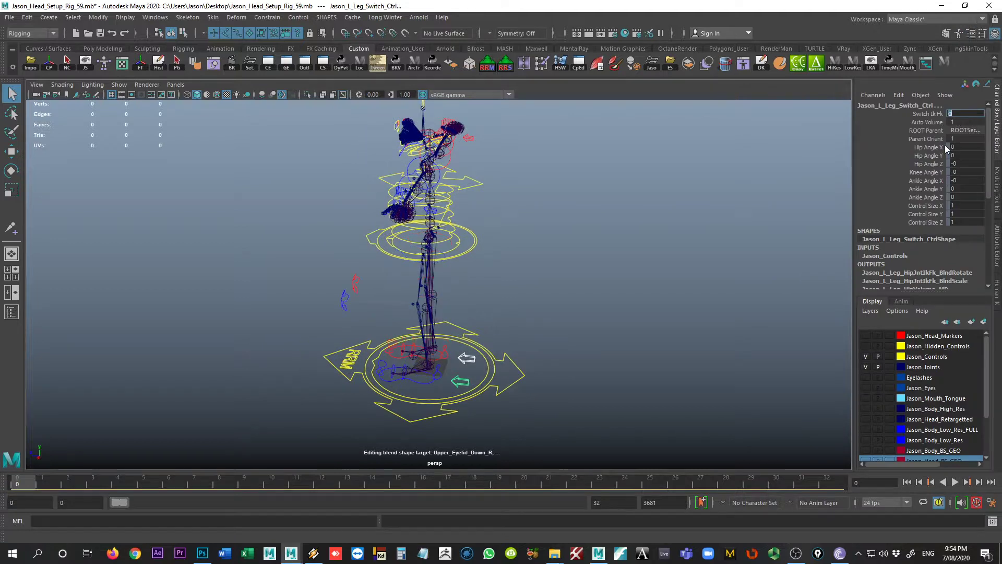
Step: Scrub and play the timeline to review the leg motion, stopping at frame 4
left_click_drag(458, 293, 582, 284, "alt")
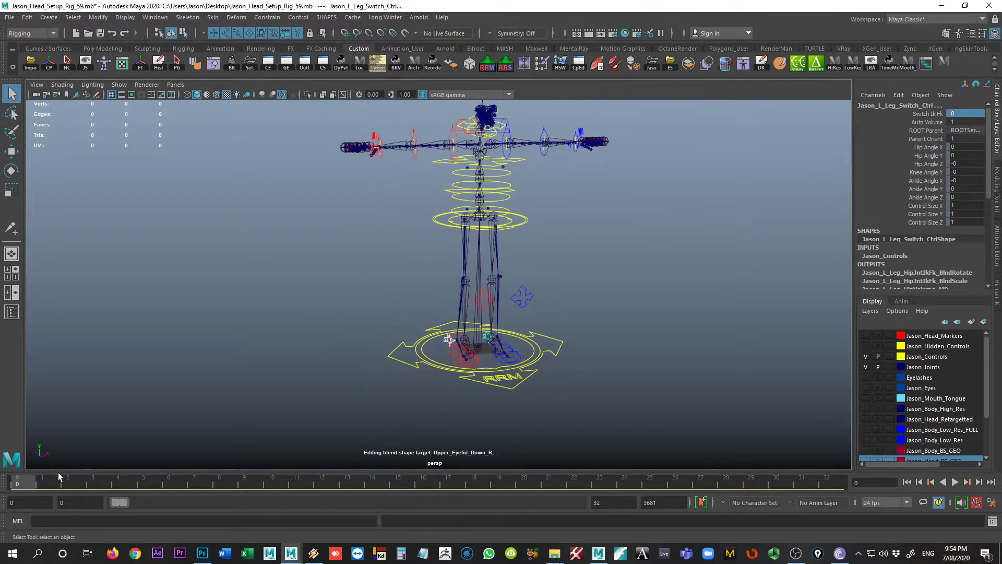
left_click_drag(58, 473, 574, 484)
left_click_drag(584, 407, 371, 297, "alt")
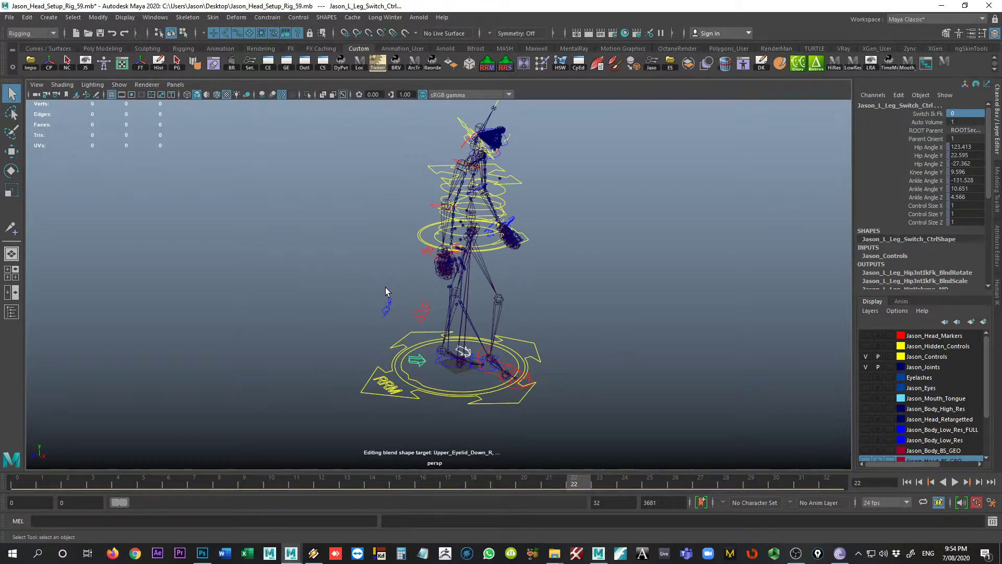
mouse_move(434, 483)
left_mouse_down()
mouse_move(130, 483)
mouse_move(92, 462)
mouse_move(61, 485)
left_mouse_up()
key("alt+v")
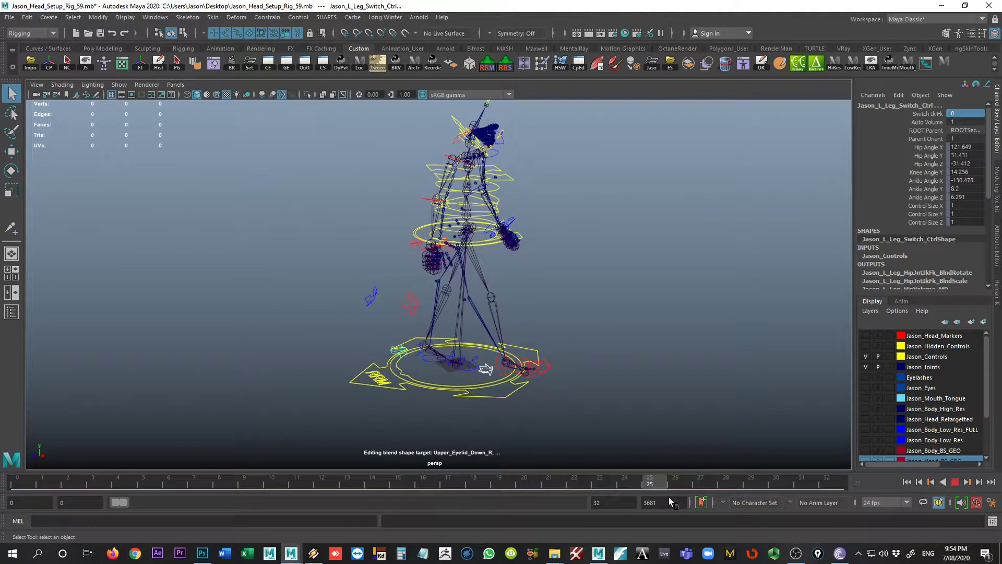
key("alt+v")
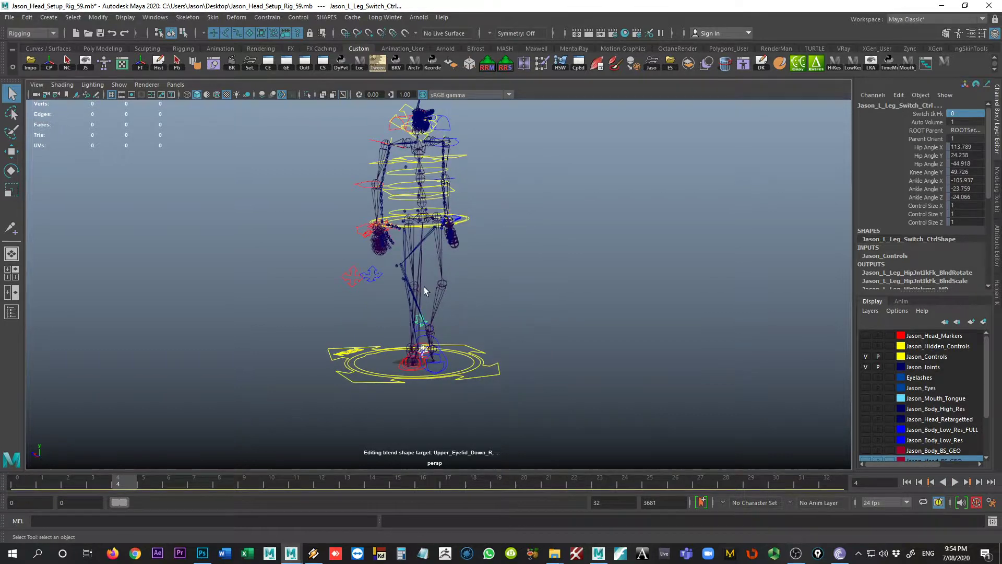
left_click_drag(368, 320, 272, 445, "alt")
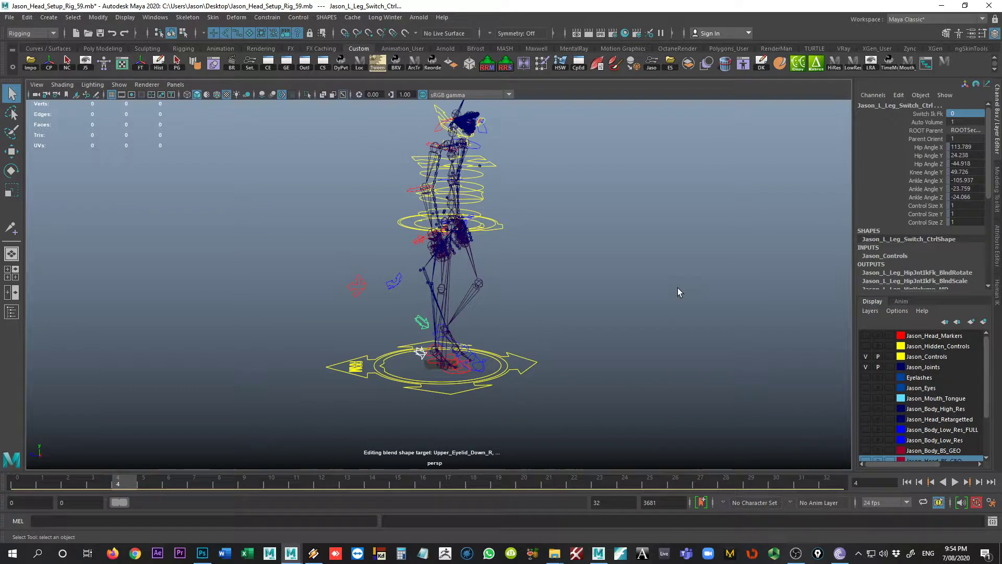
Step: Select the right knee pole-vector control from the HumanIK figure and inspect its attributes and channels
left_click(997, 292)
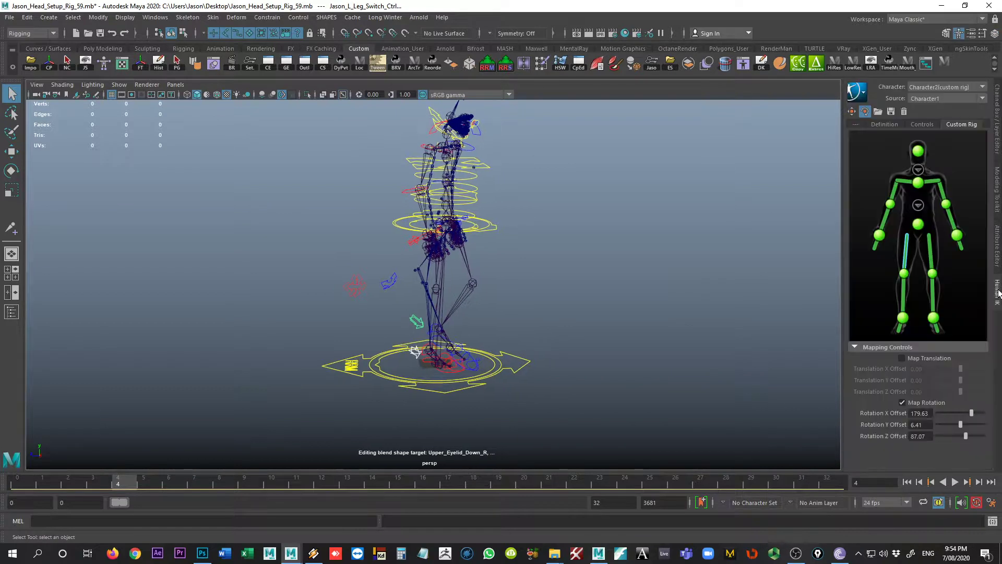
left_click(904, 275)
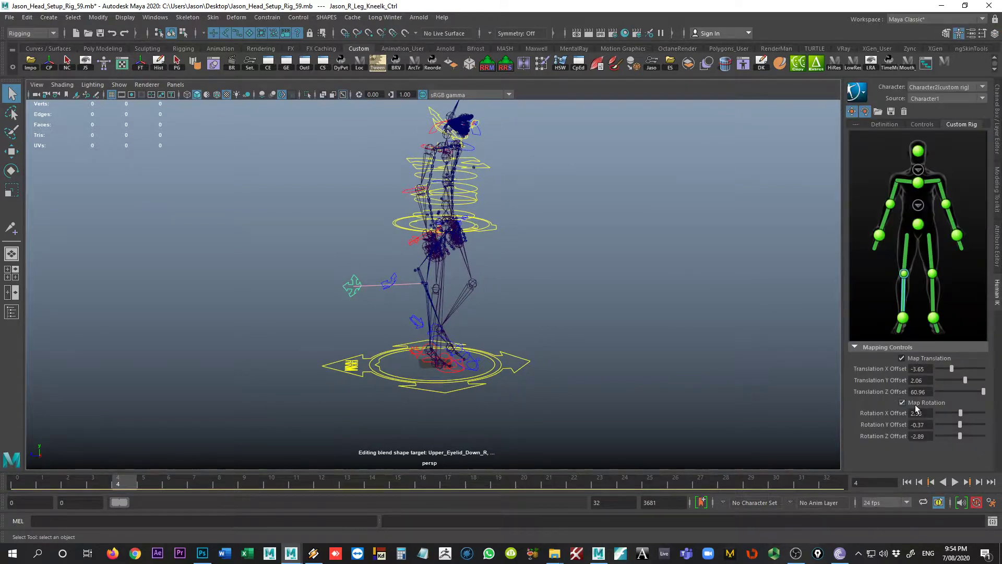
left_click_drag(516, 376, 422, 380, "alt")
left_click_drag(331, 371, 373, 299, "alt")
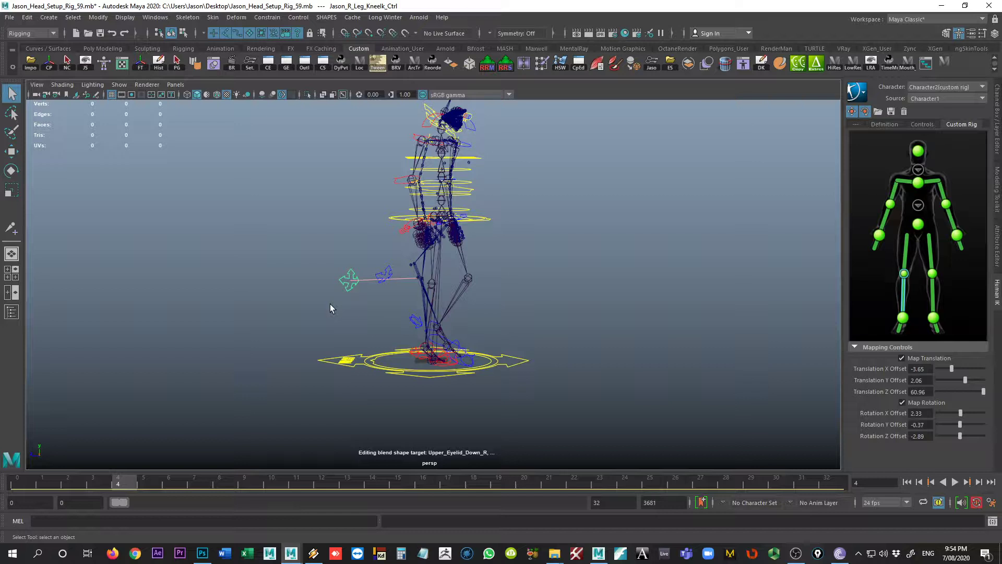
key("ctrl+a")
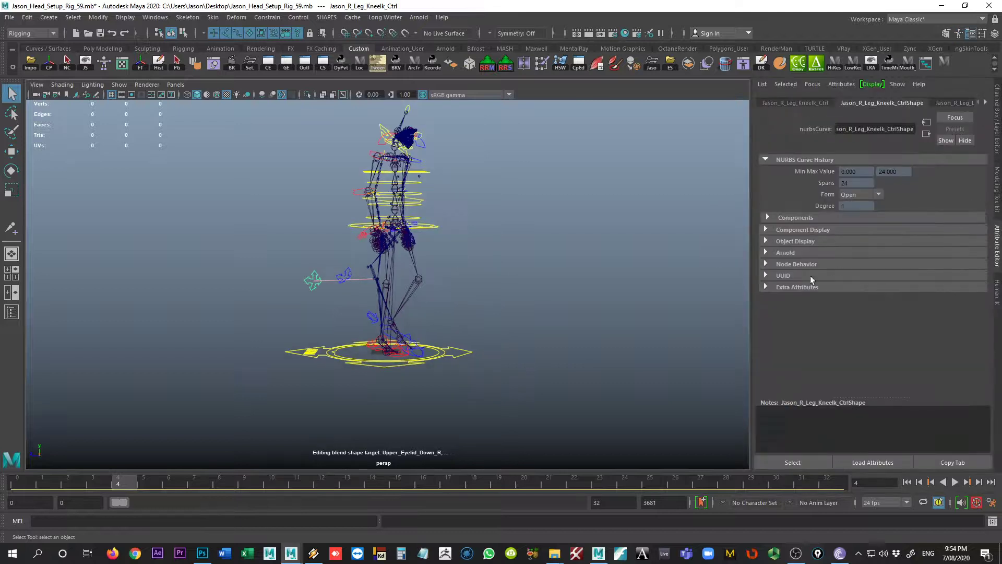
key("ctrl+a")
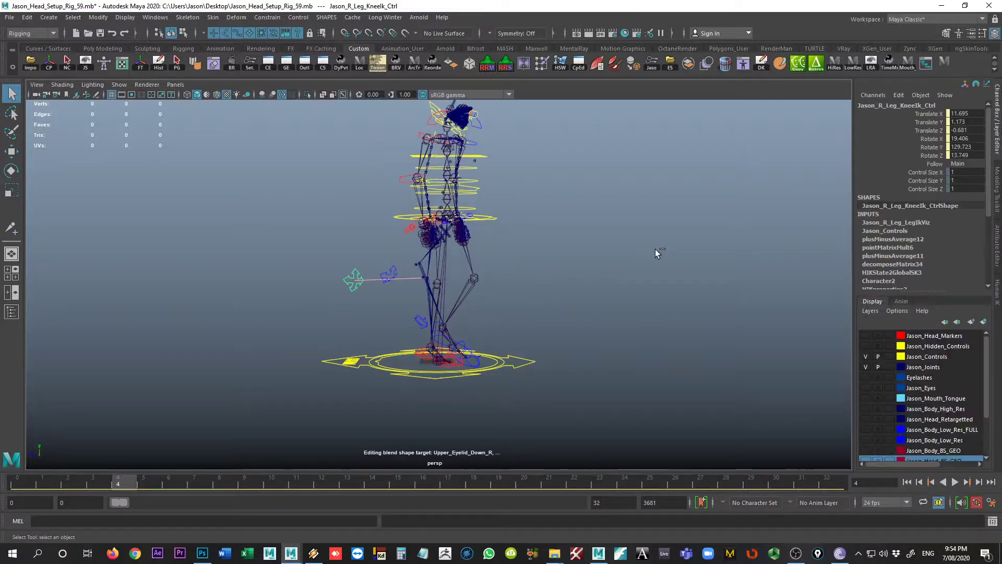
left_click_drag(506, 302, 525, 323, "alt")
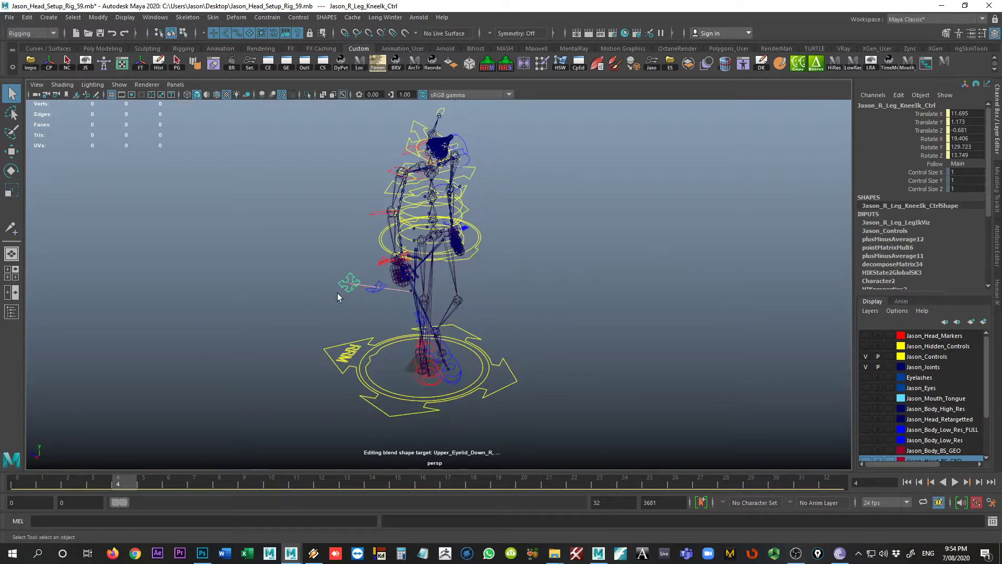
Step: Select the left knee control with the Move tool and display its HumanIK mapping offsets
left_click(377, 289)
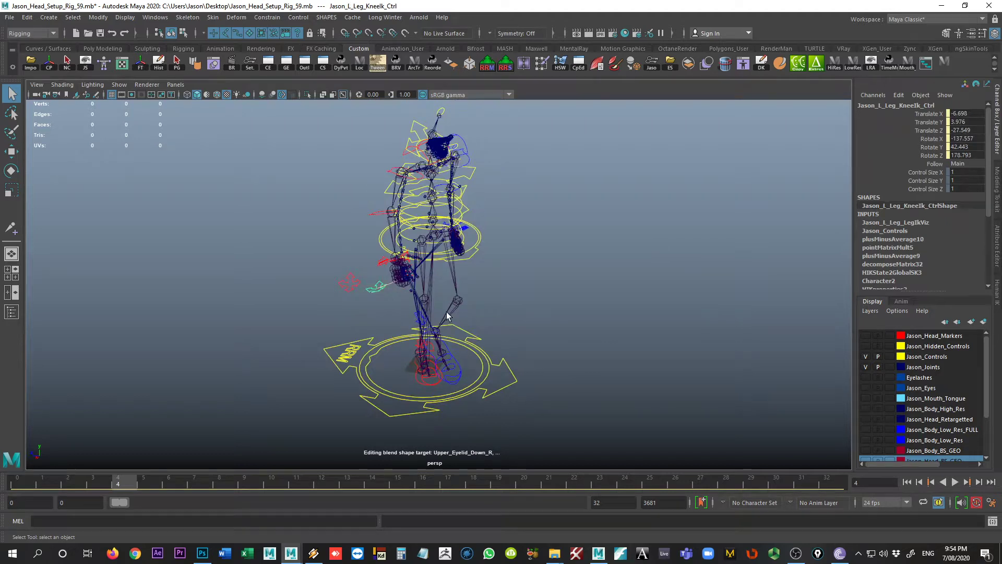
key("w")
right_click(648, 312)
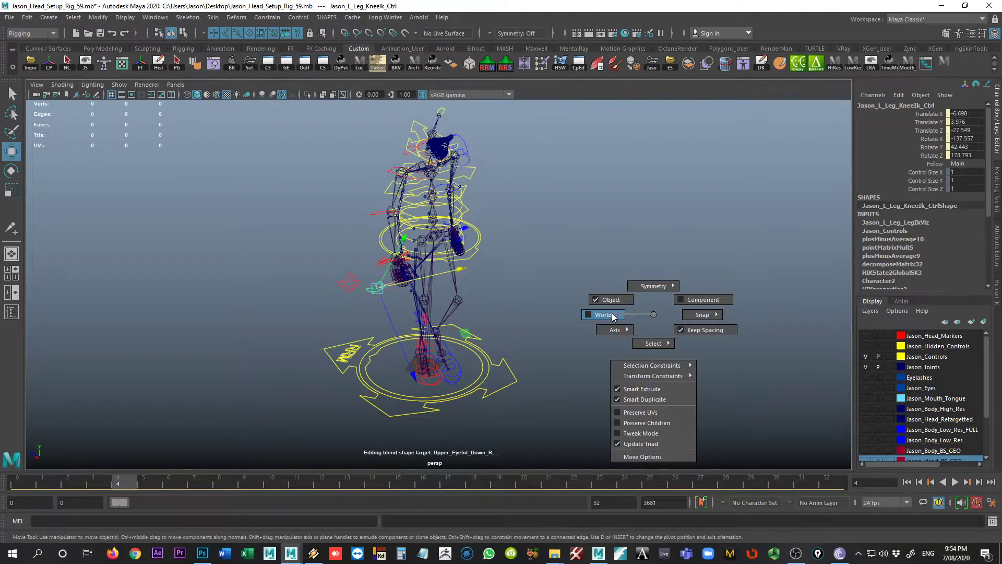
left_click_drag(569, 315, 522, 323, "alt")
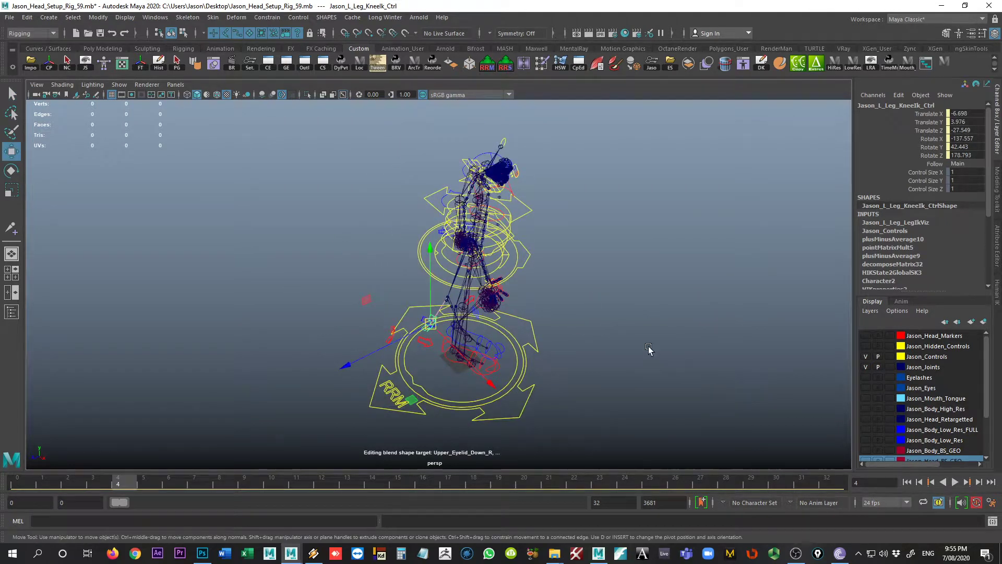
left_click_drag(649, 346, 604, 333)
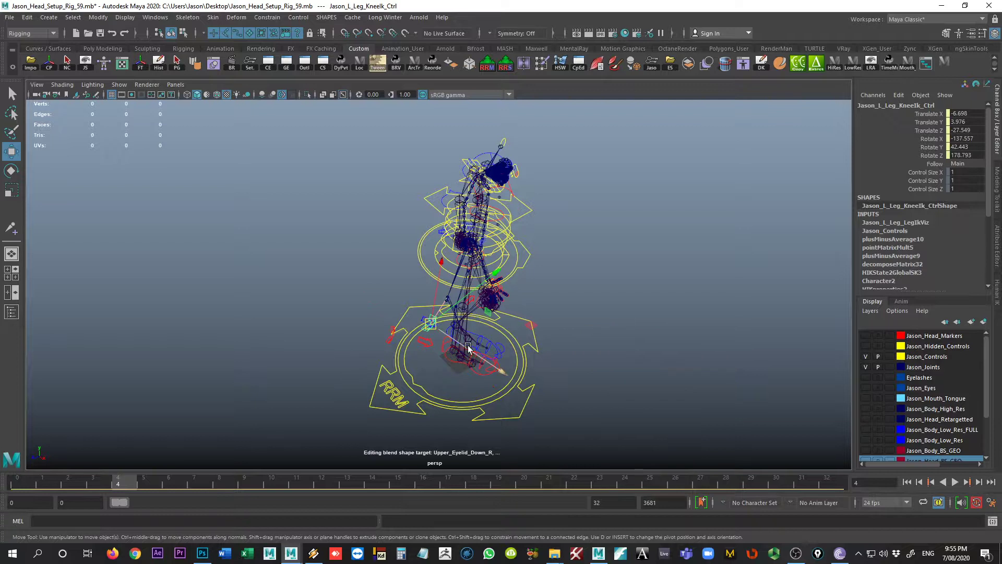
left_click_drag(493, 362, 450, 275, "alt")
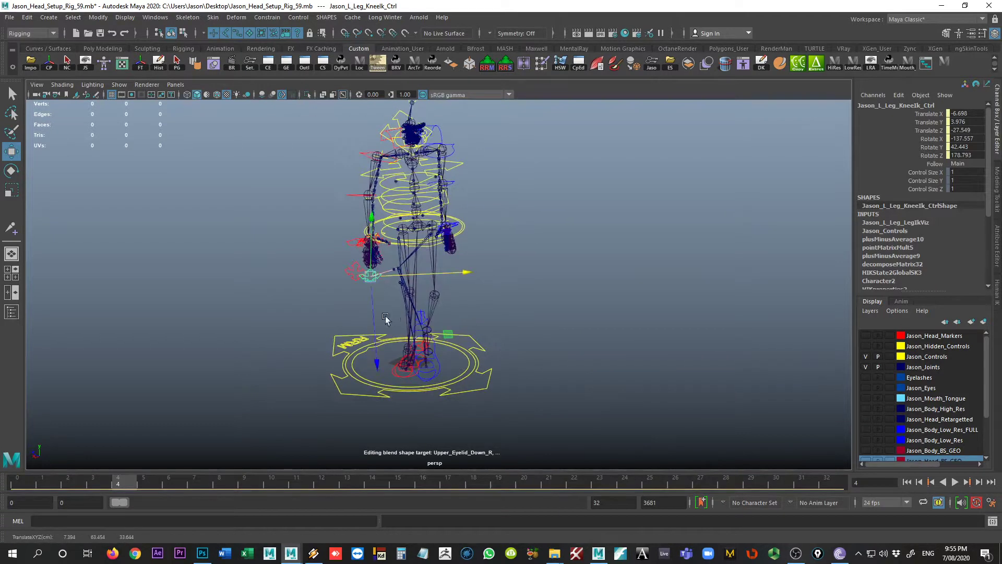
left_click_drag(450, 275, 480, 311, "alt")
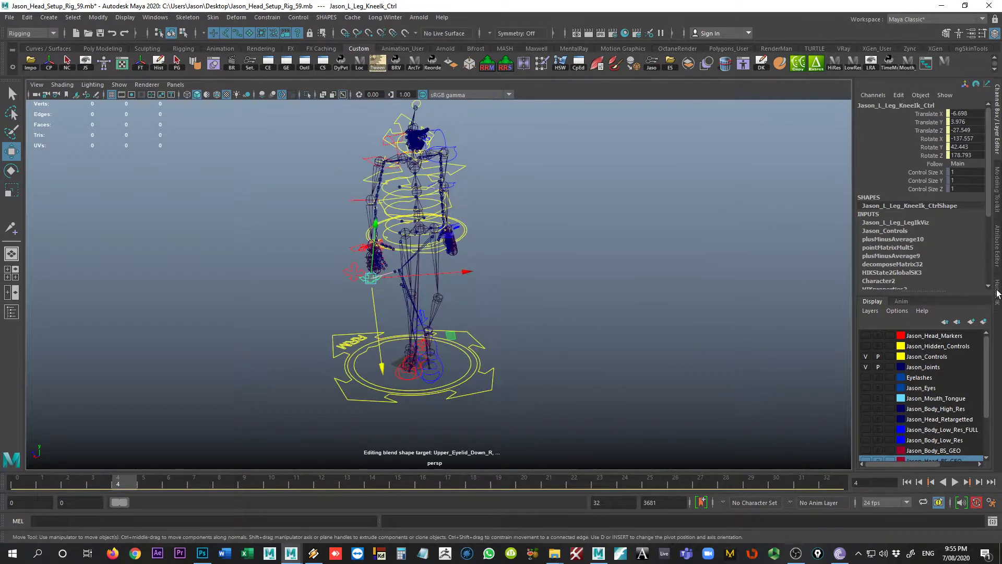
left_click(998, 293)
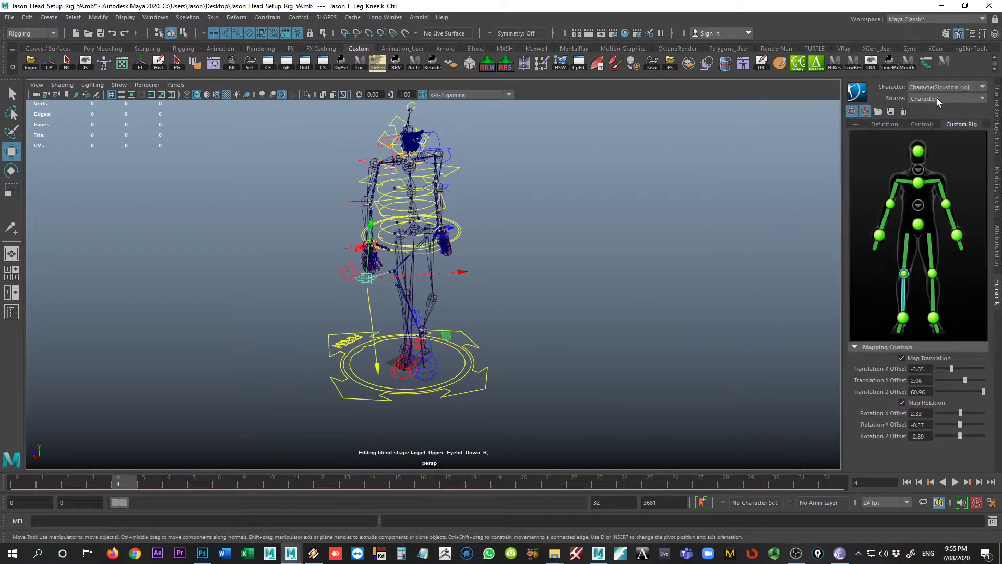
Step: Tumble around the rig to inspect it, then bring up the HumanIK character menu
left_click_drag(485, 306, 317, 265, "alt")
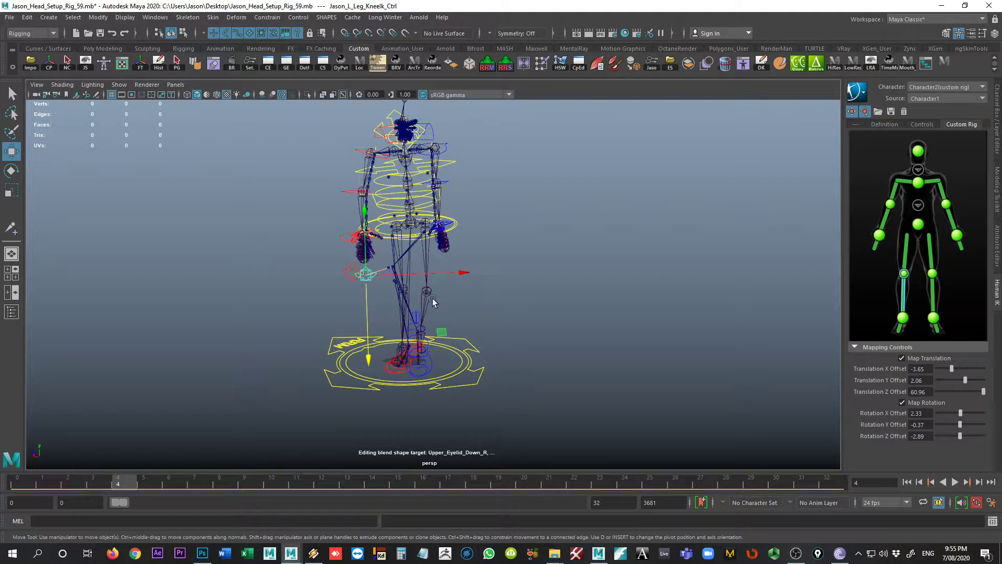
mouse_move(470, 290)
left_mouse_down("alt")
mouse_move(482, 287)
mouse_move(480, 302)
left_mouse_up("alt")
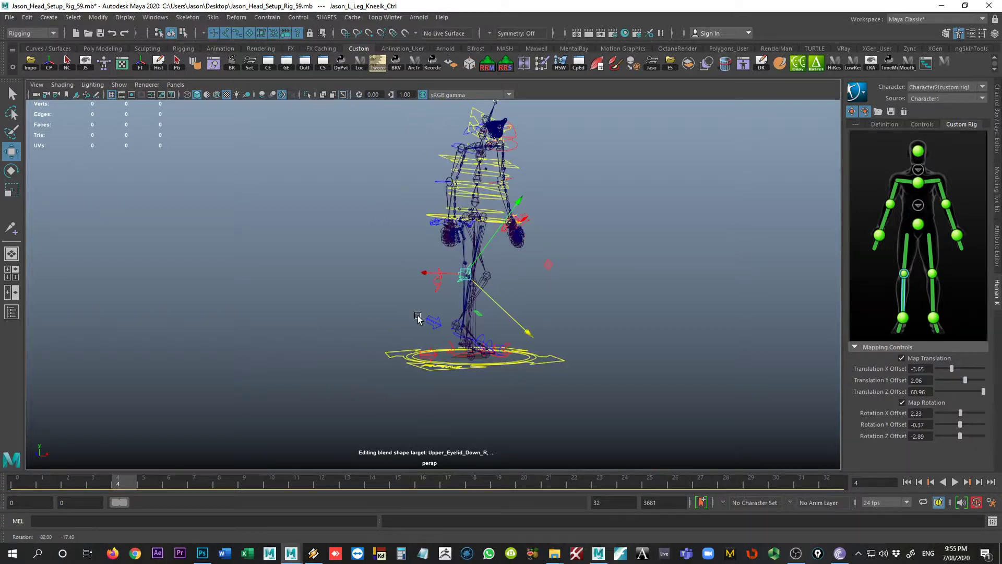
left_click_drag(418, 318, 339, 337, "alt")
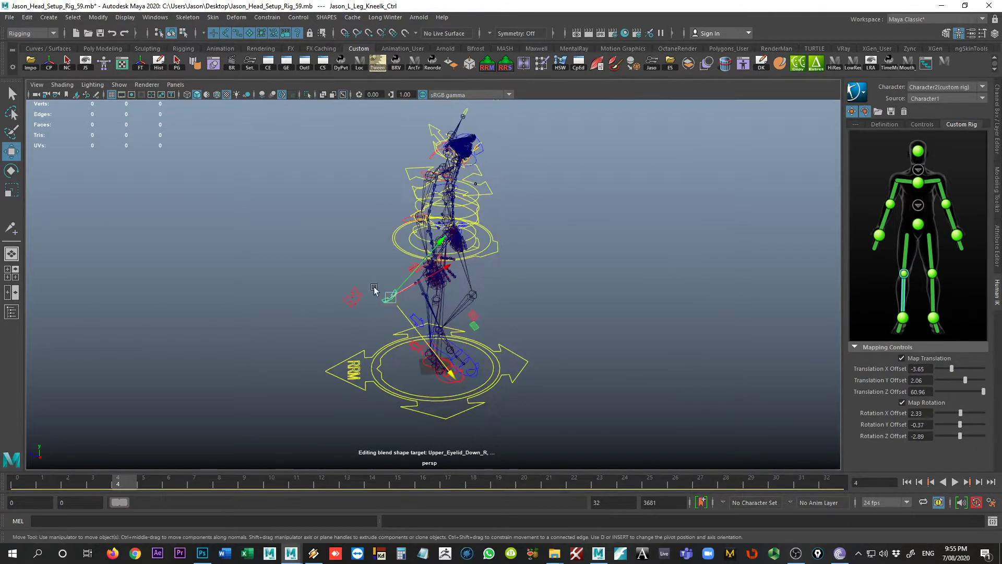
left_click_drag(496, 347, 453, 349, "alt")
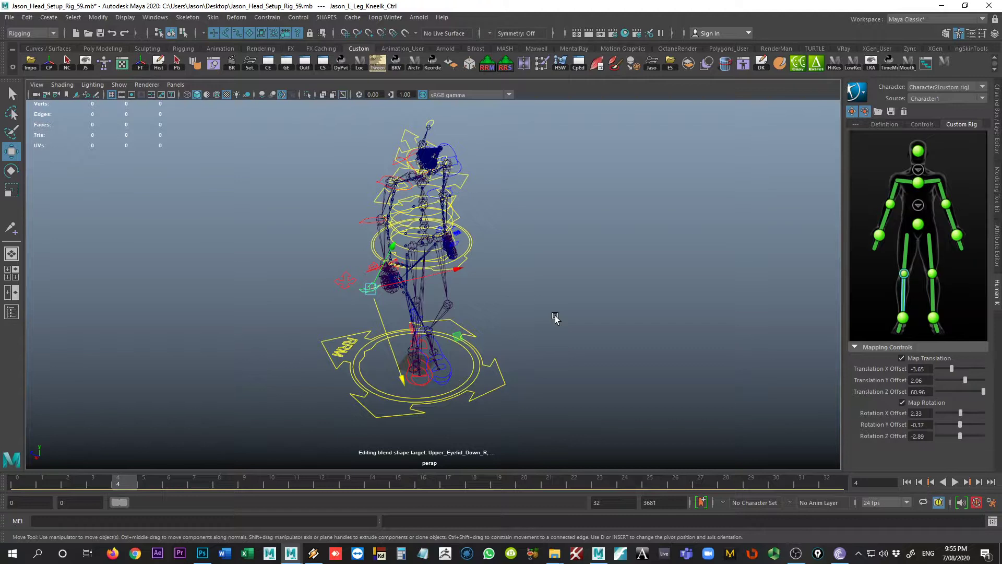
left_click_drag(589, 277, 494, 307, "alt")
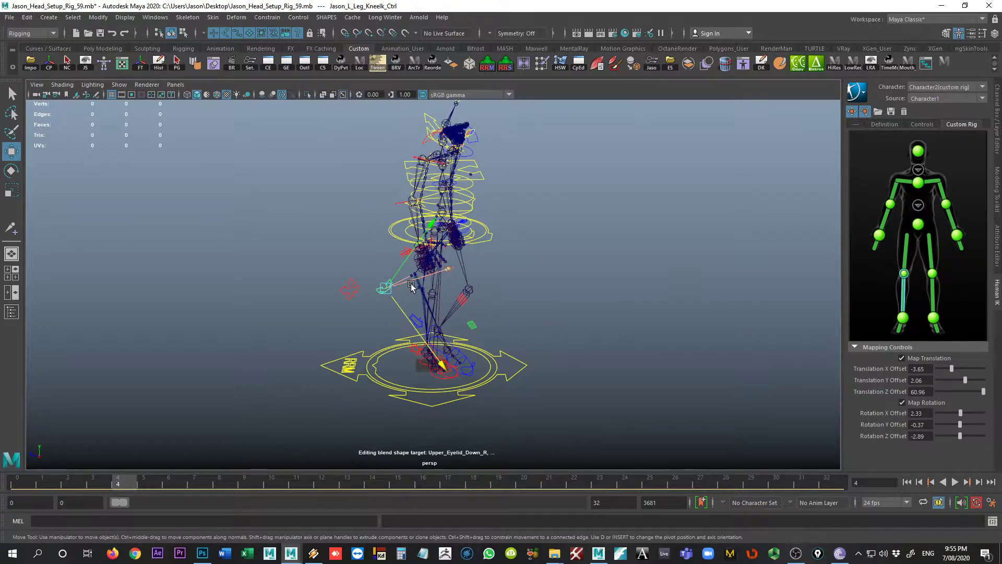
left_click_drag(489, 308, 512, 310, "alt")
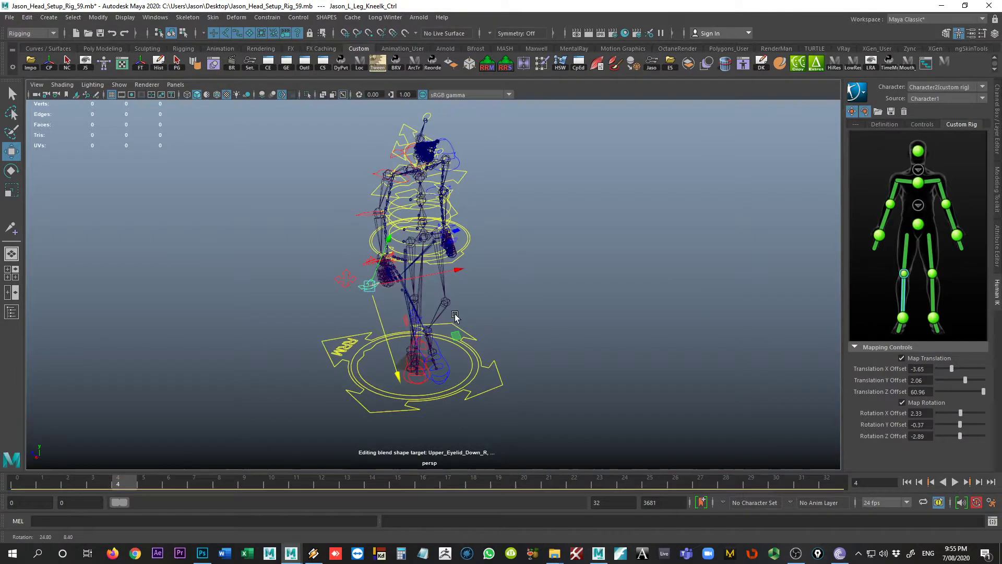
left_click(857, 93)
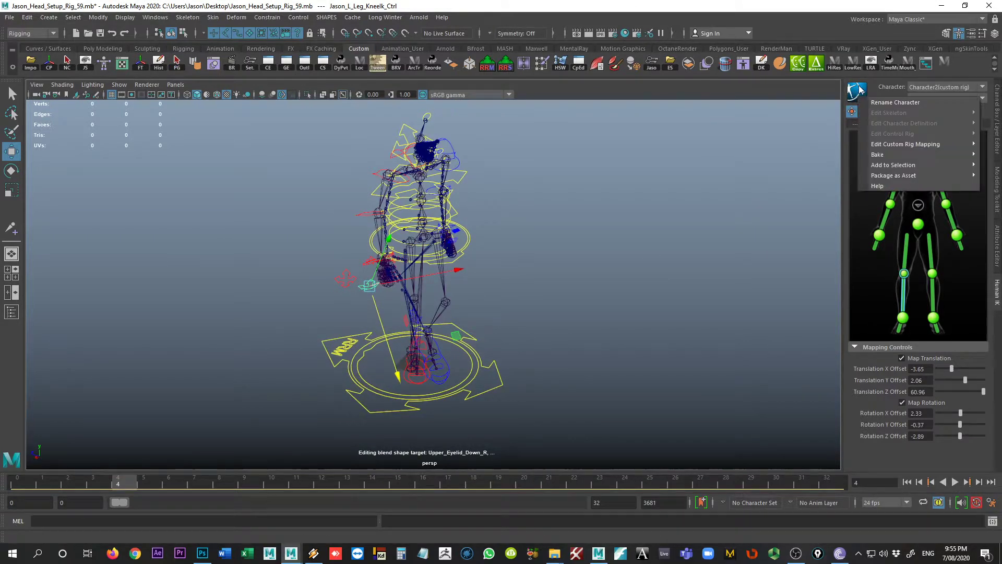
Step: Bake To Custom Rig with Hierarchy set to Below, starting from Jason_MAIN_Ctrl
mouse_move(887, 157)
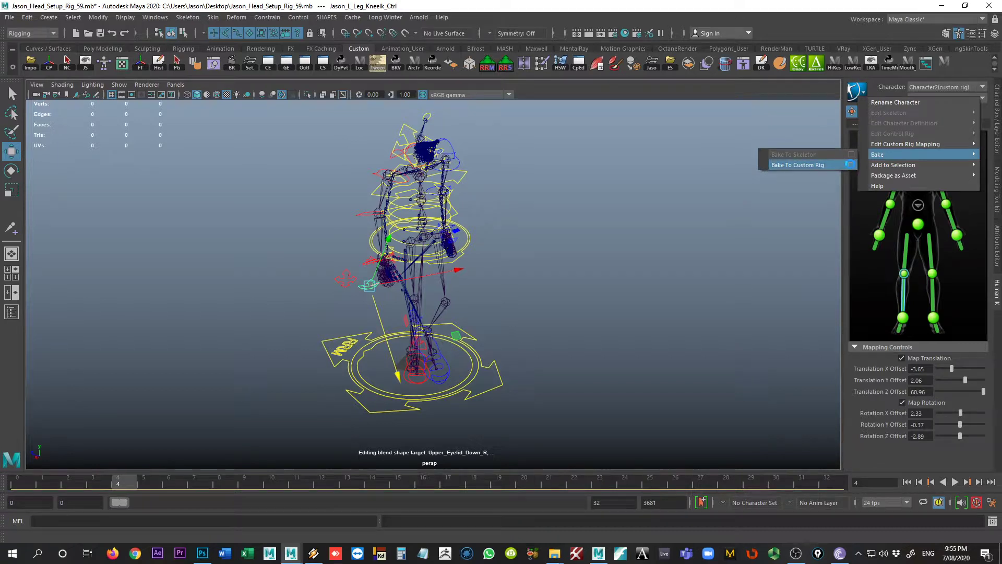
left_click(850, 165)
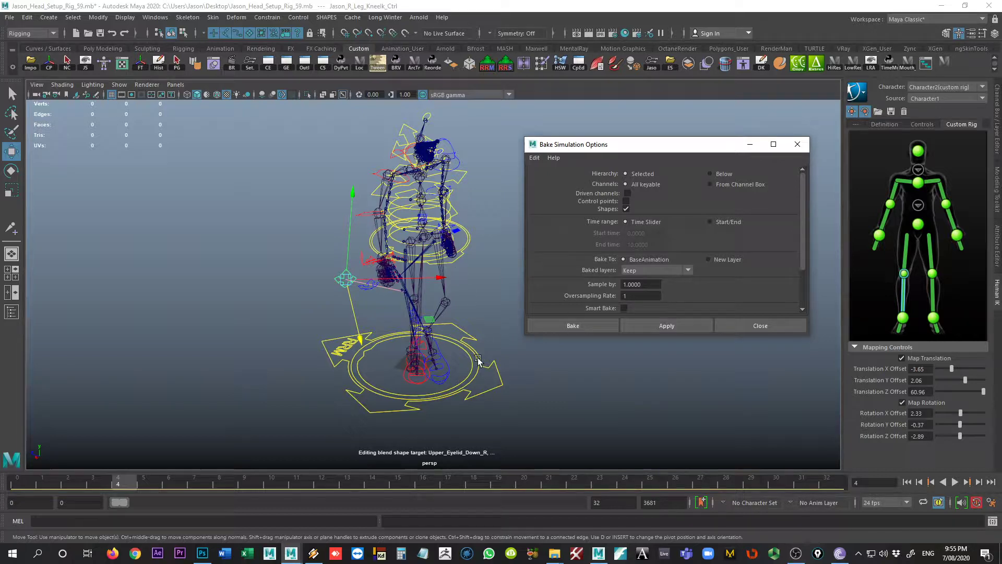
left_click(724, 174)
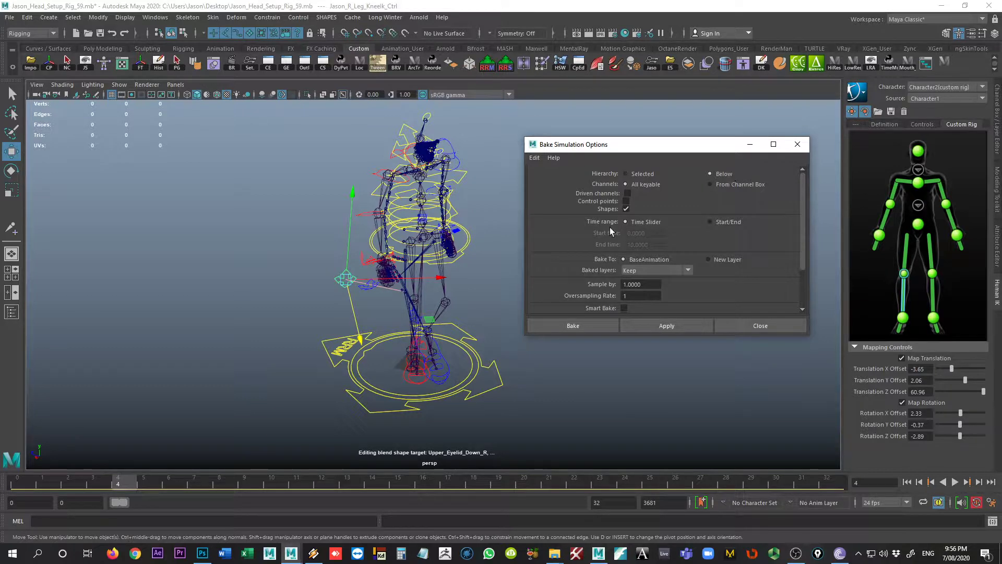
left_click(476, 380)
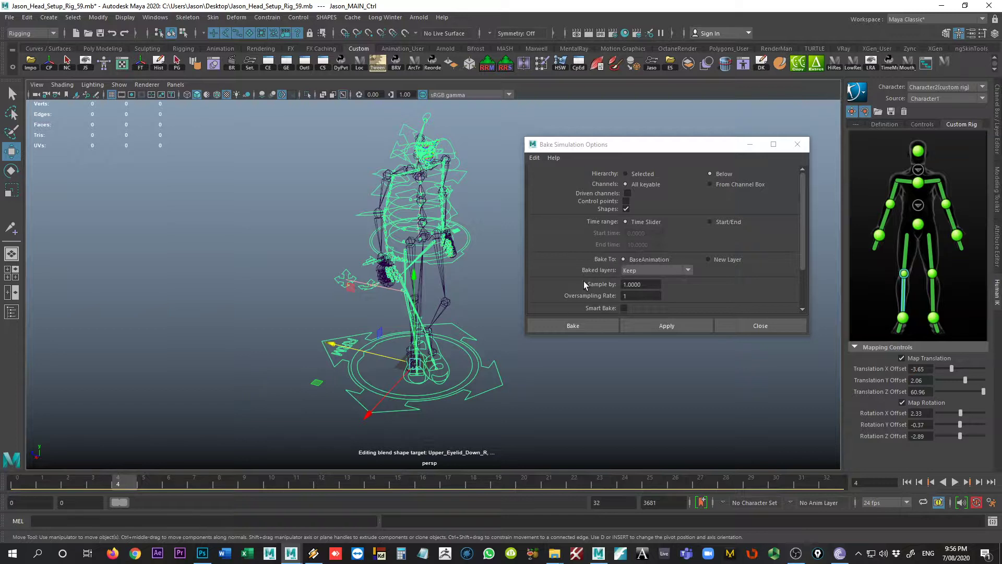
scroll(583, 280, "down", 3)
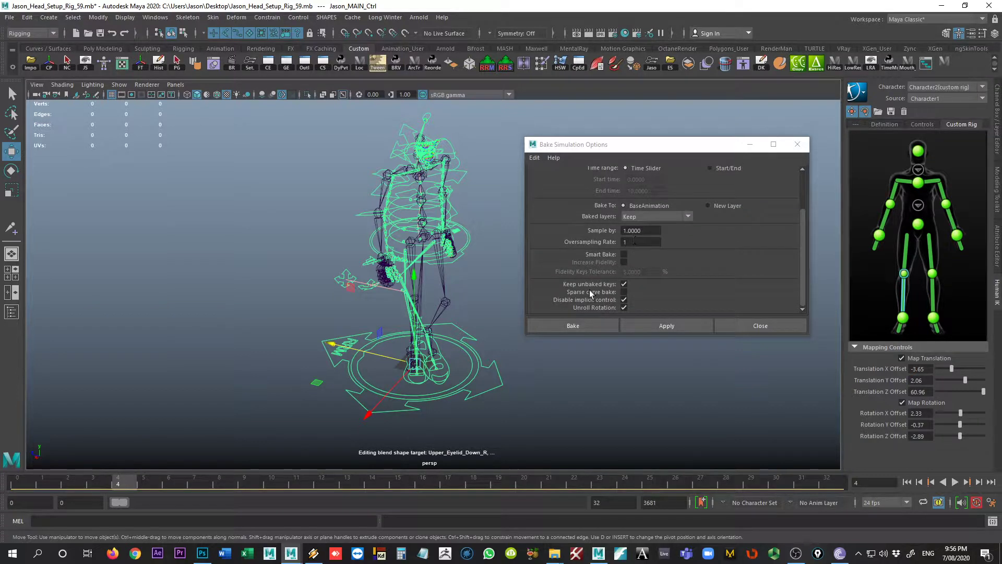
left_click(583, 327)
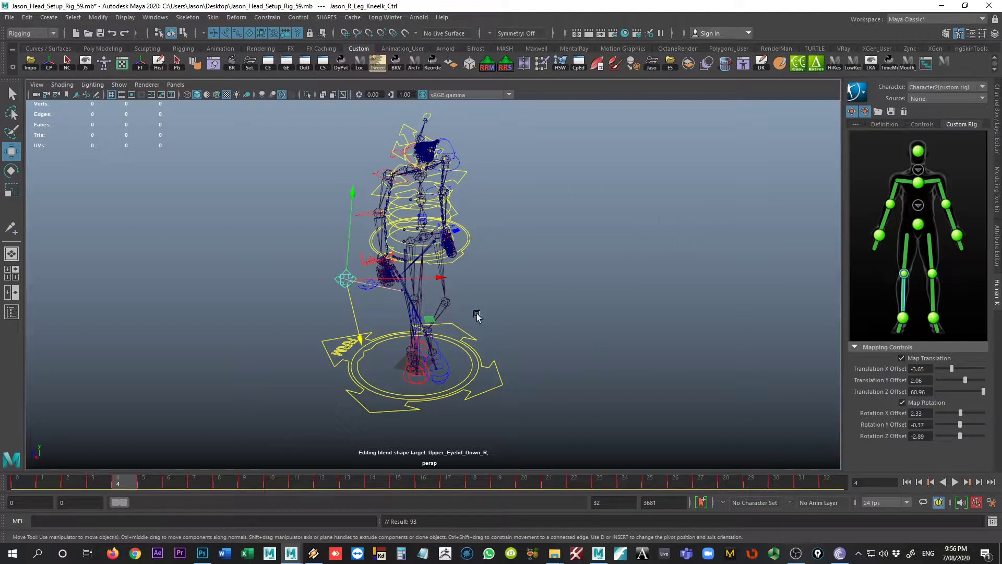
Step: Test-move the left knee control, undo it, and play the baked animation back to frame 1
left_click(450, 303)
left_click(369, 284)
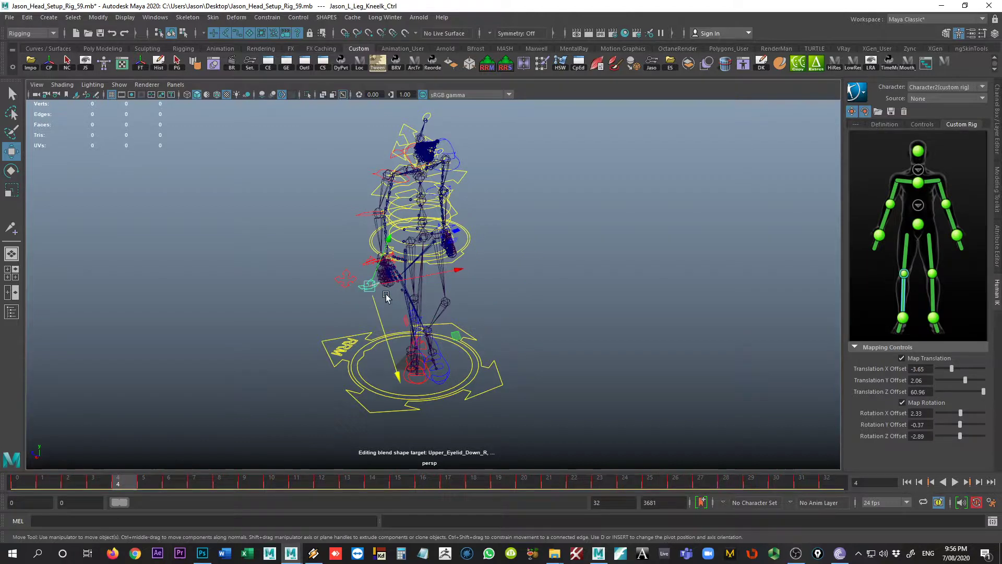
left_click_drag(386, 297, 574, 289)
key("ctrl+z")
key("ctrl+z")
key("alt+v")
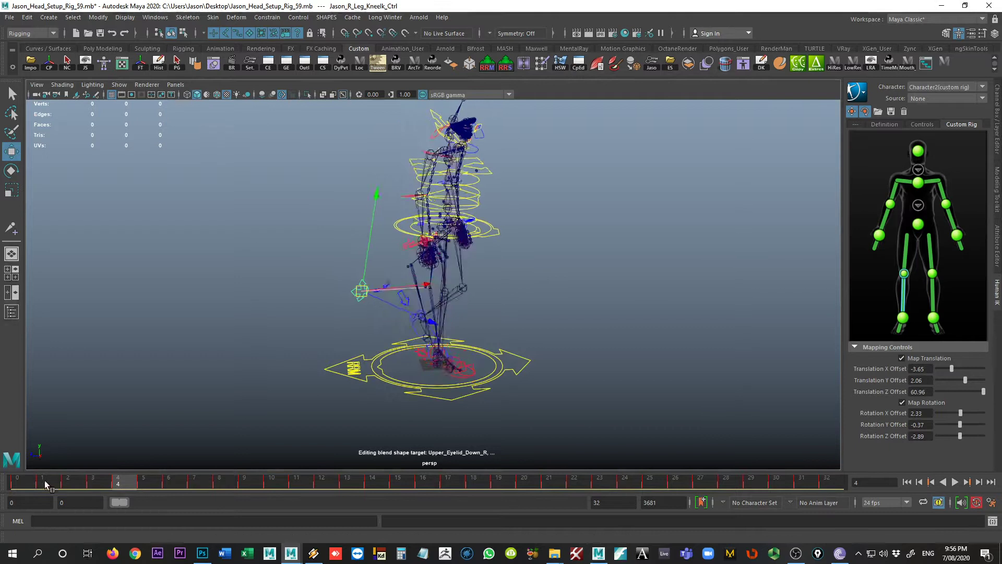
mouse_move(122, 488)
left_mouse_down()
mouse_move(17, 488)
mouse_move(44, 487)
left_mouse_up()
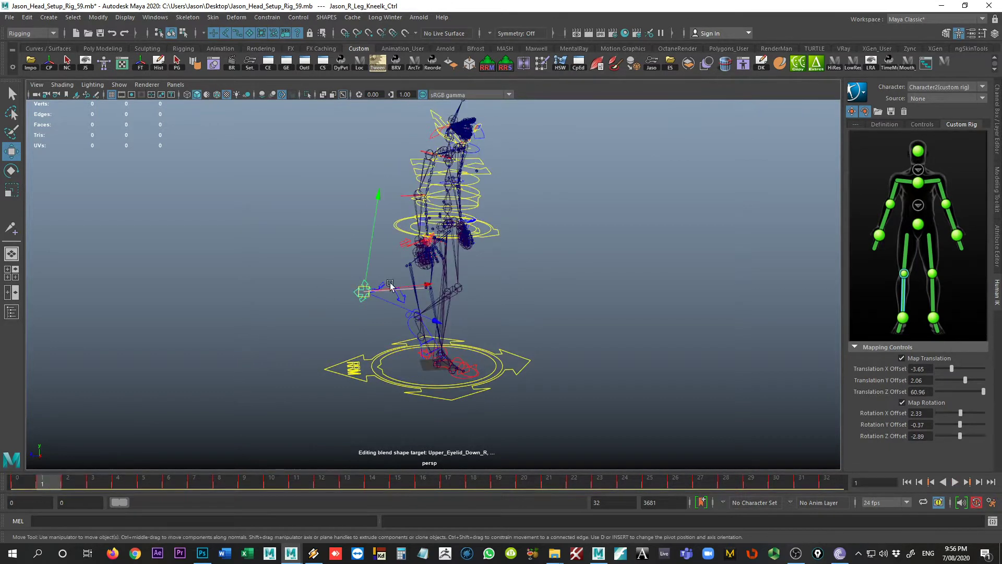
Step: Show the Anim layer editor and reselect the left knee control
key("ctrl+a")
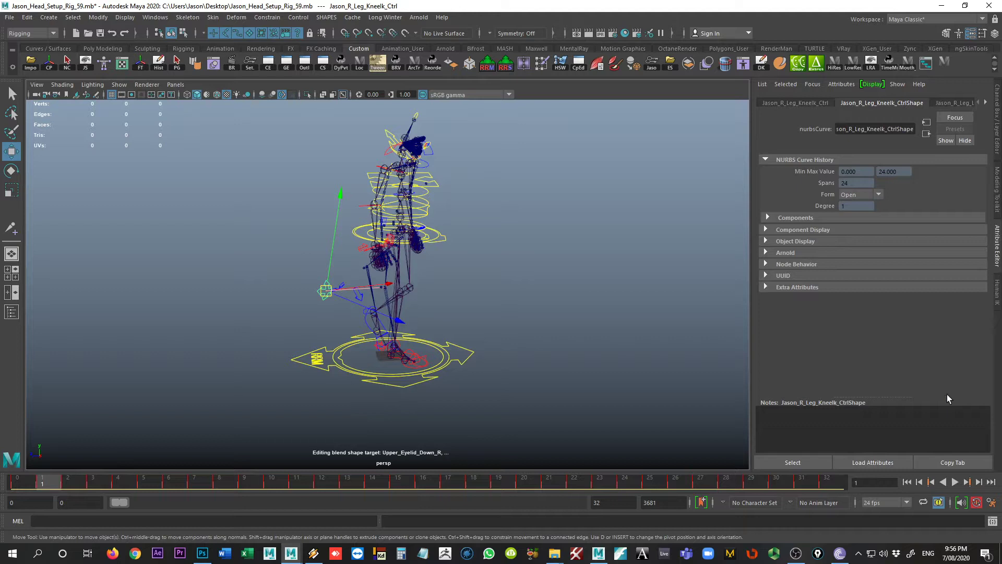
key("ctrl+a")
left_click(901, 302)
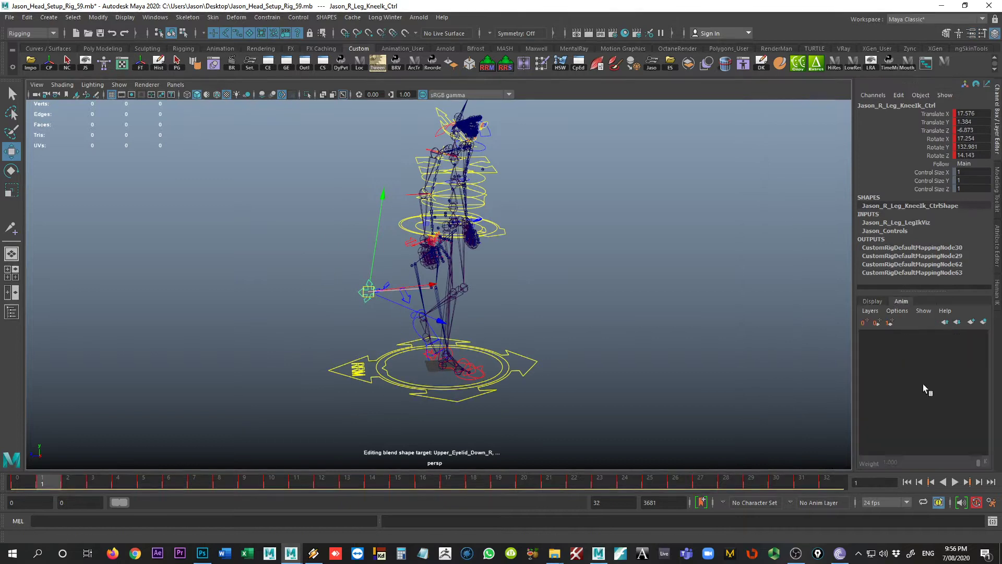
key("q")
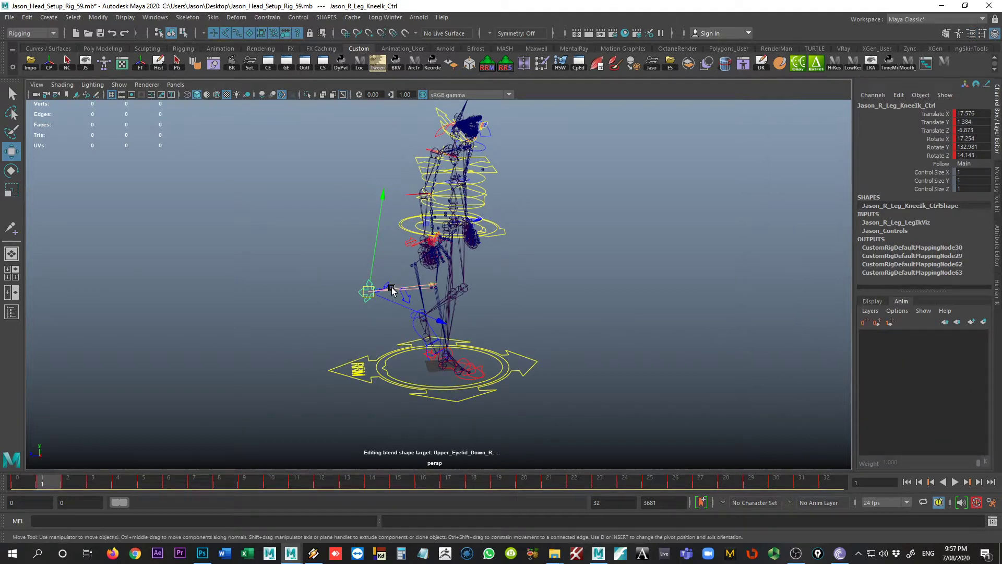
left_click(386, 288)
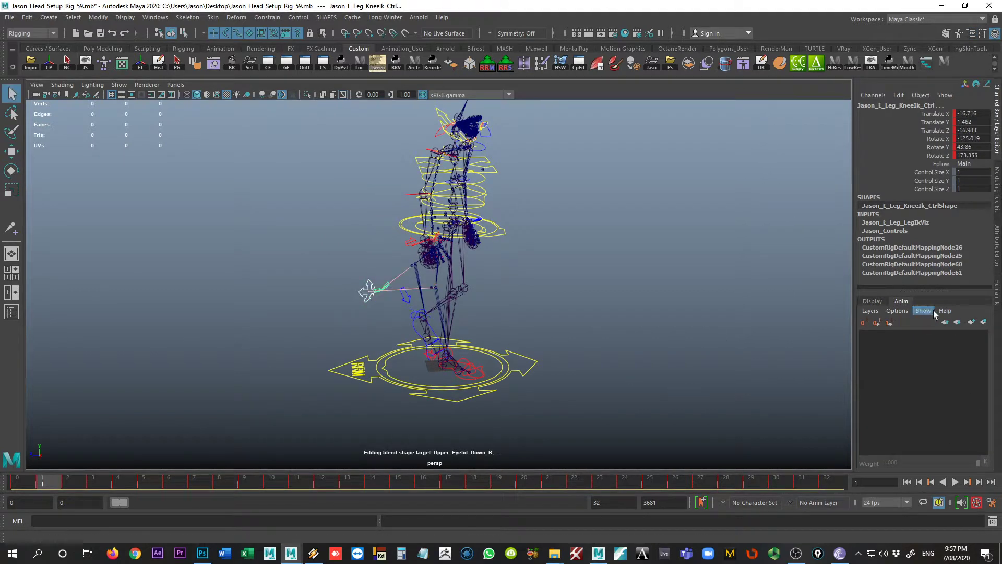
Step: Create an animation layer from the selected knee control and name it 'Knees'
left_click(984, 323)
double_click(943, 337)
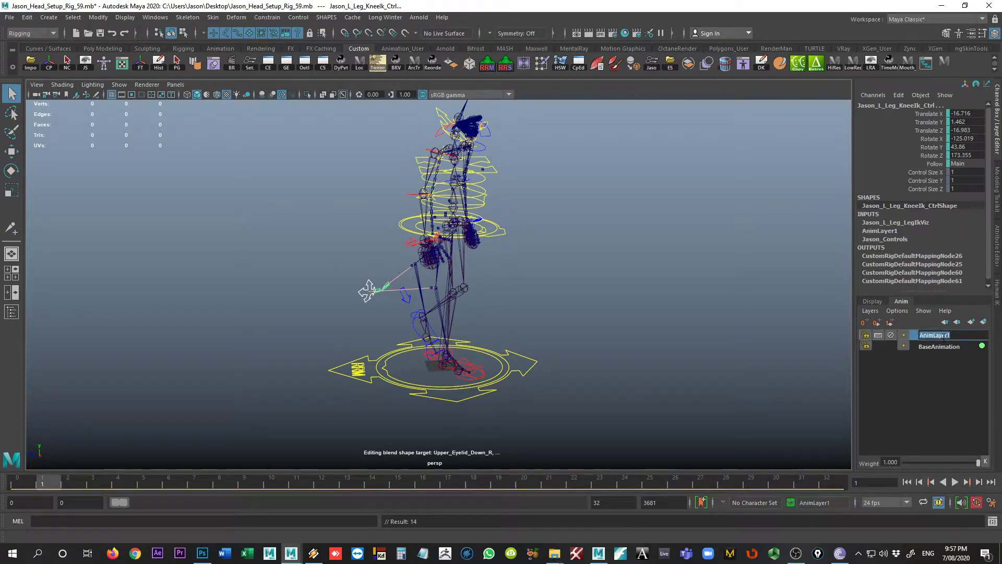
type("Knees")
key("Return")
Step: Move the left knee pole-vector control forward in front of the leg
right_click_drag(405, 328, 369, 292, "alt")
left_click(369, 282)
left_click(360, 284)
left_click_drag(364, 285, 406, 324, "alt")
key("w")
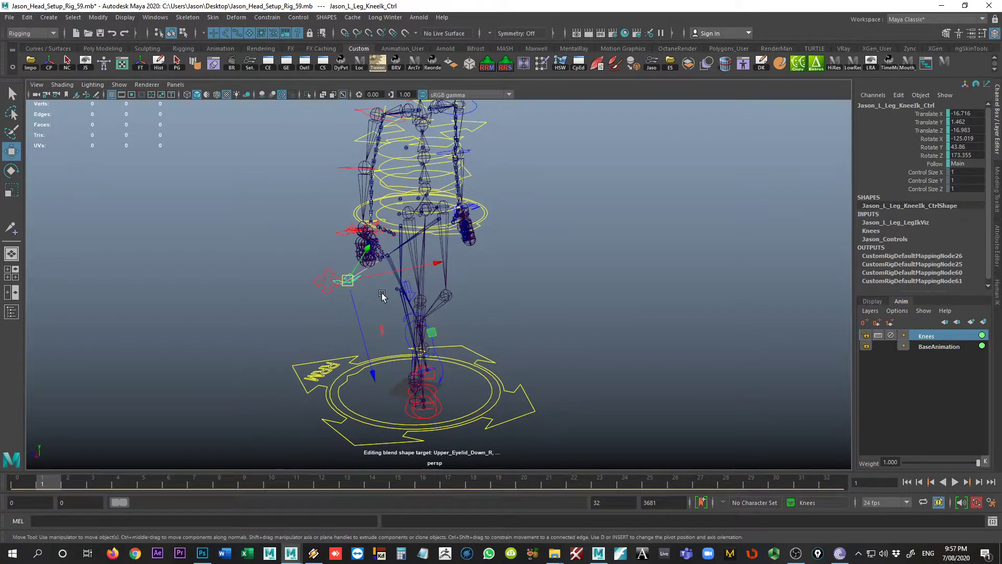
right_click(356, 305)
left_click_drag(347, 281, 449, 291)
mouse_move(512, 292)
left_mouse_down("alt")
mouse_move(553, 293)
mouse_move(470, 298)
mouse_move(365, 276)
mouse_move(443, 308)
mouse_move(312, 276)
mouse_move(559, 335)
mouse_move(524, 314)
mouse_move(559, 330)
mouse_move(534, 311)
mouse_move(510, 309)
mouse_move(521, 304)
left_mouse_up("alt")
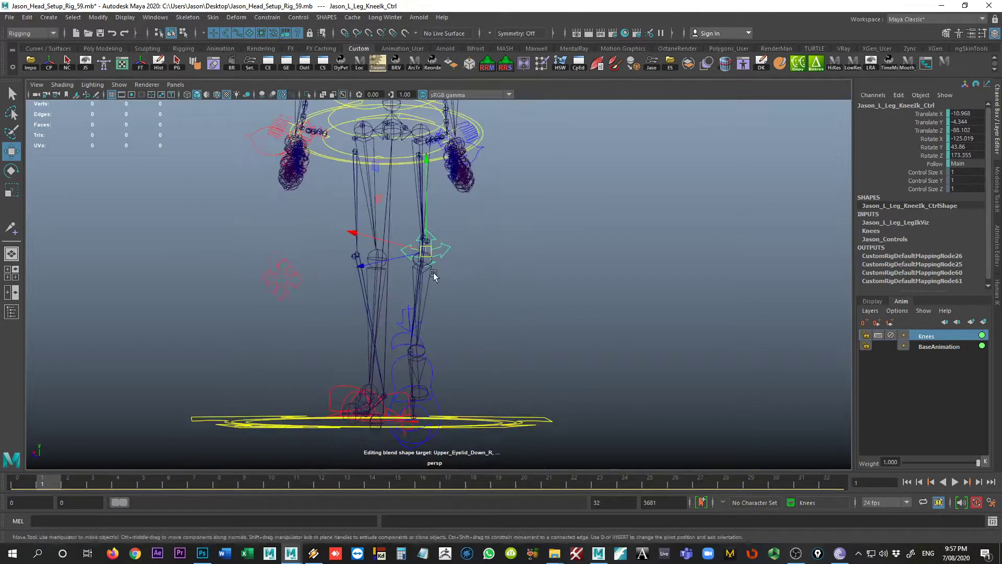
left_click_drag(432, 277, 435, 315, "alt")
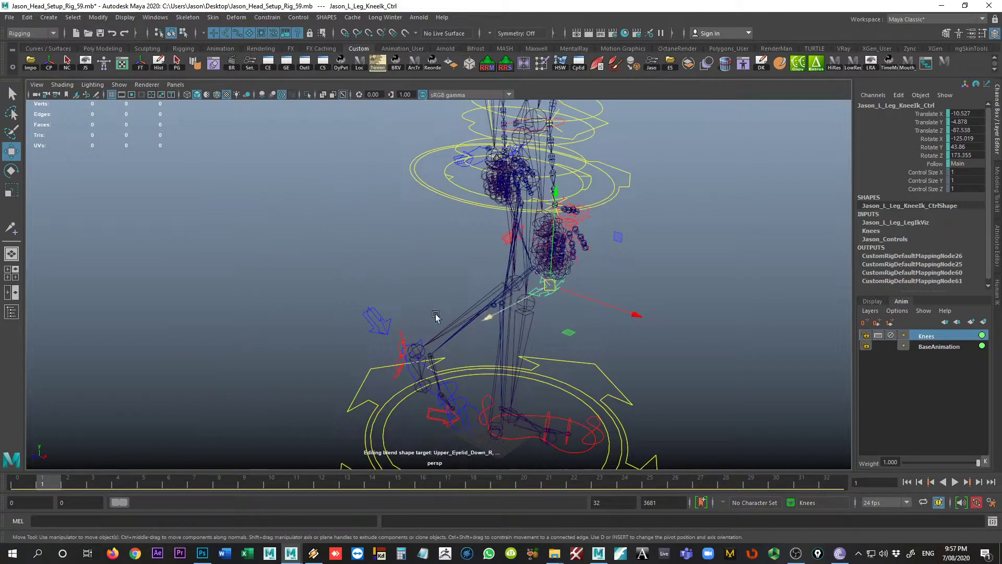
left_click_drag(431, 377, 385, 288, "alt")
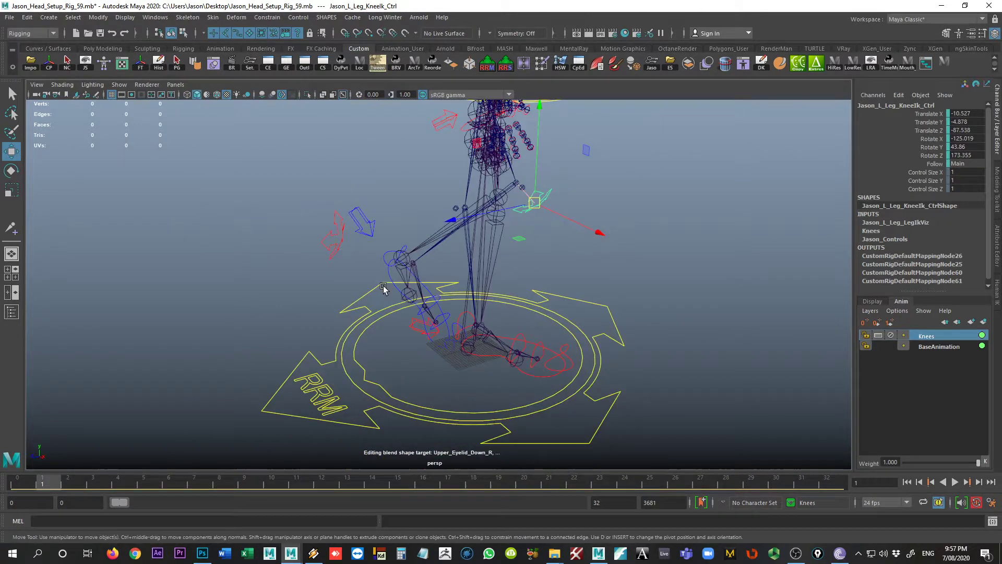
Step: Move the right knee control in front of its knee, then pick the left knee's translate channels
left_click(337, 246)
left_click(336, 252)
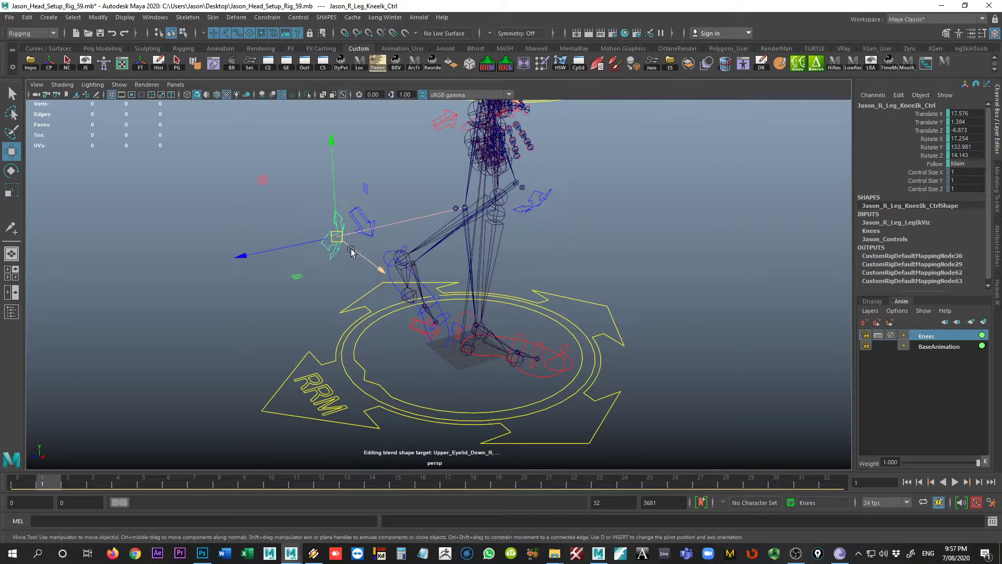
left_click_drag(351, 250, 437, 230, "alt")
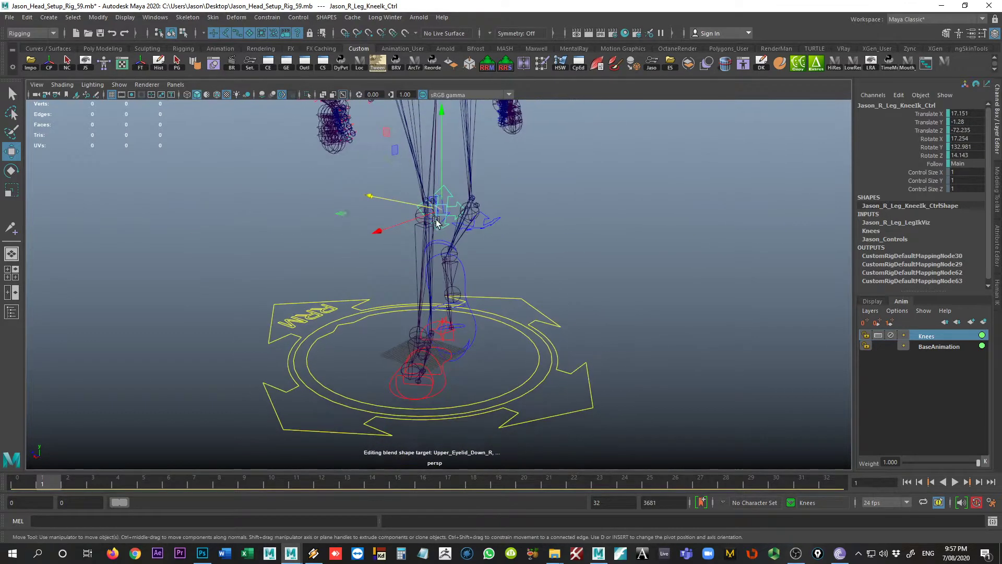
middle_click_drag(339, 218, 324, 225)
left_click_drag(324, 225, 479, 291, "alt")
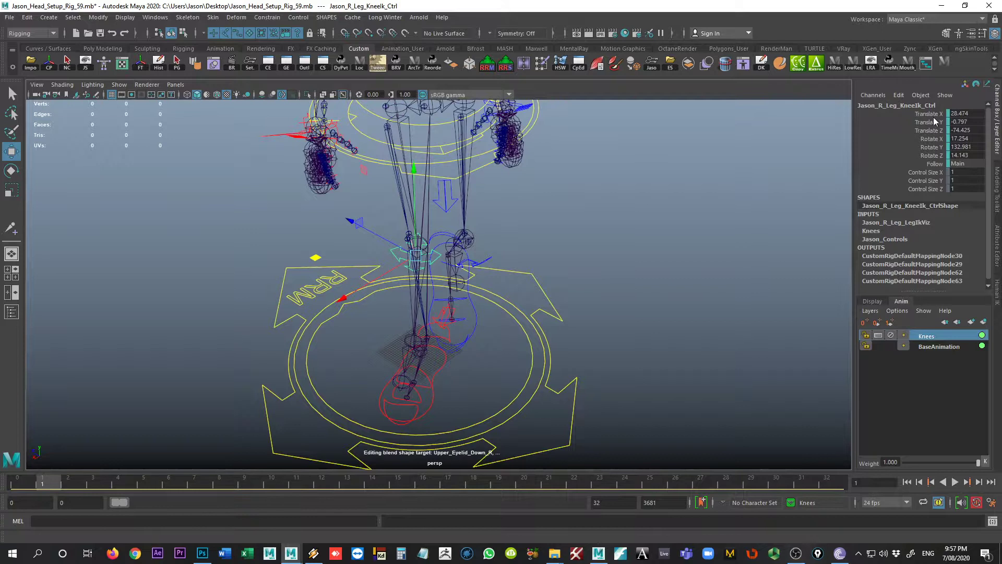
left_click(483, 263)
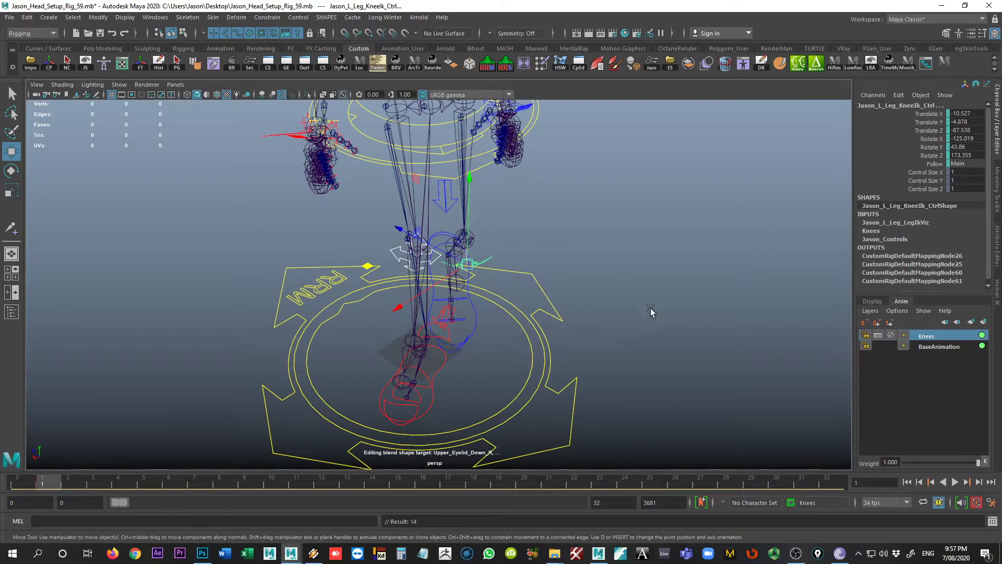
left_click_drag(926, 114, 922, 131)
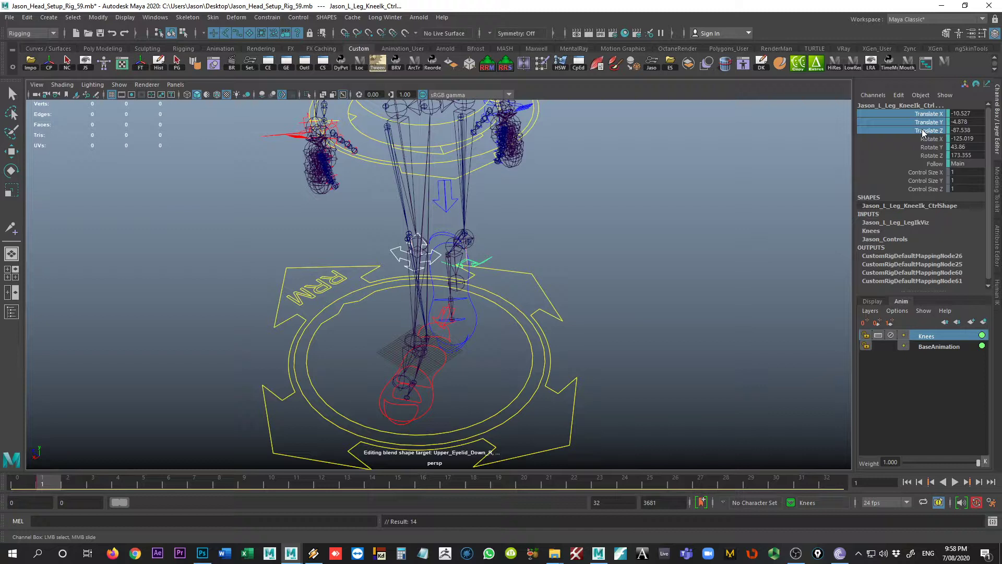
Step: Key the left knee's Translate X, Y, Z on the Knees layer and play to frame 12
right_click(922, 129)
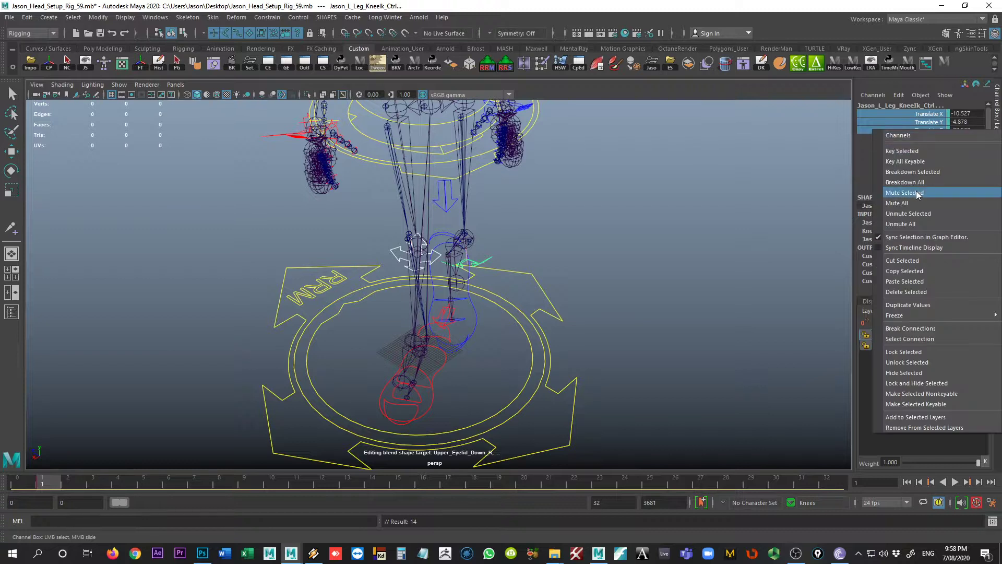
left_click(902, 151)
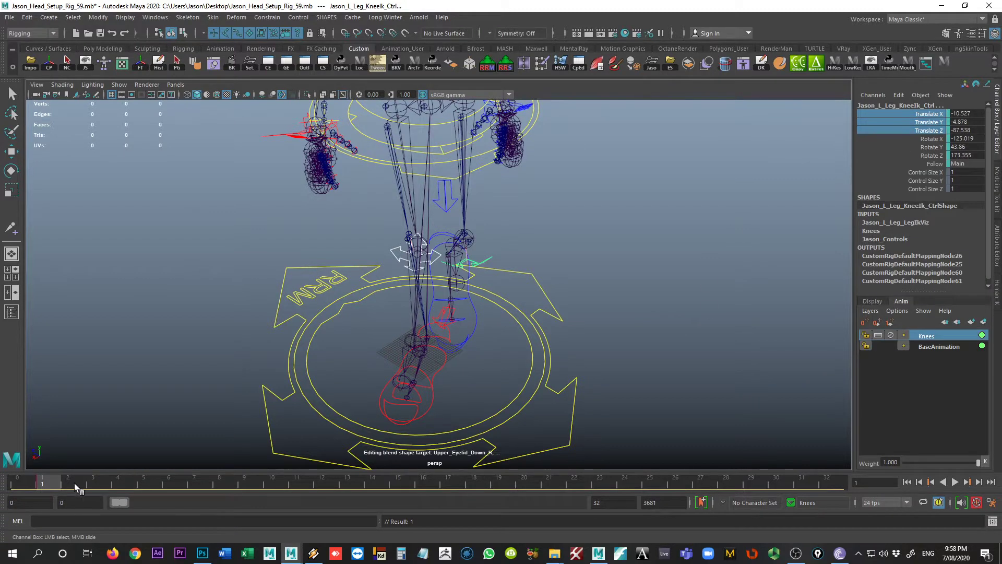
key("alt+v")
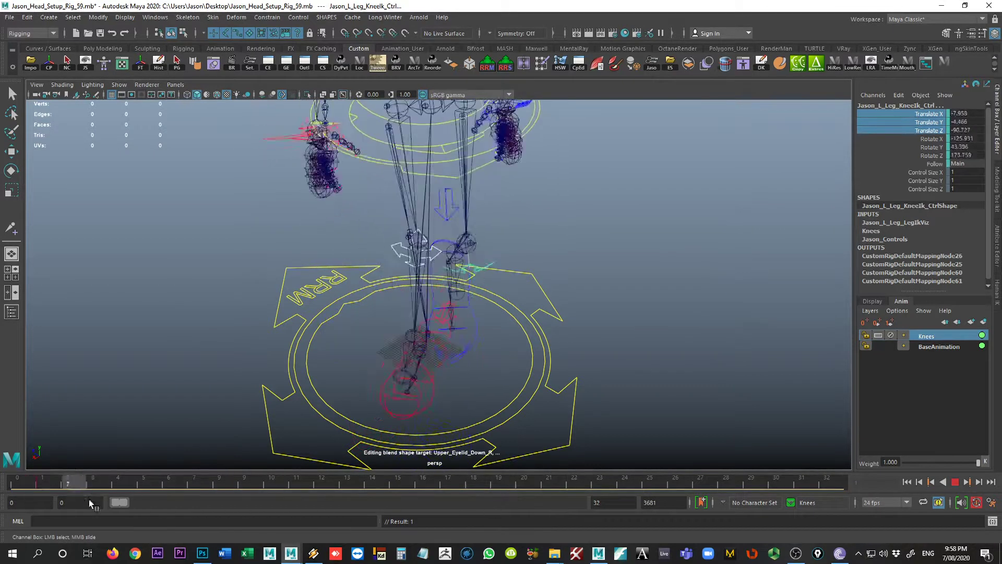
key("alt+v")
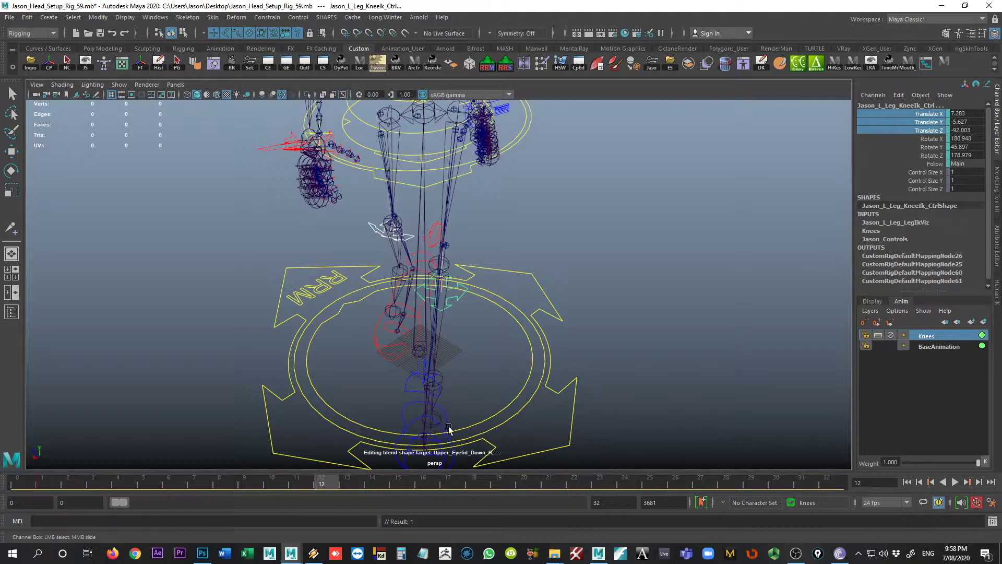
Step: Play on to frame 22, then scrub through frames 2, 6 and 9 to check the knees
key("alt+v")
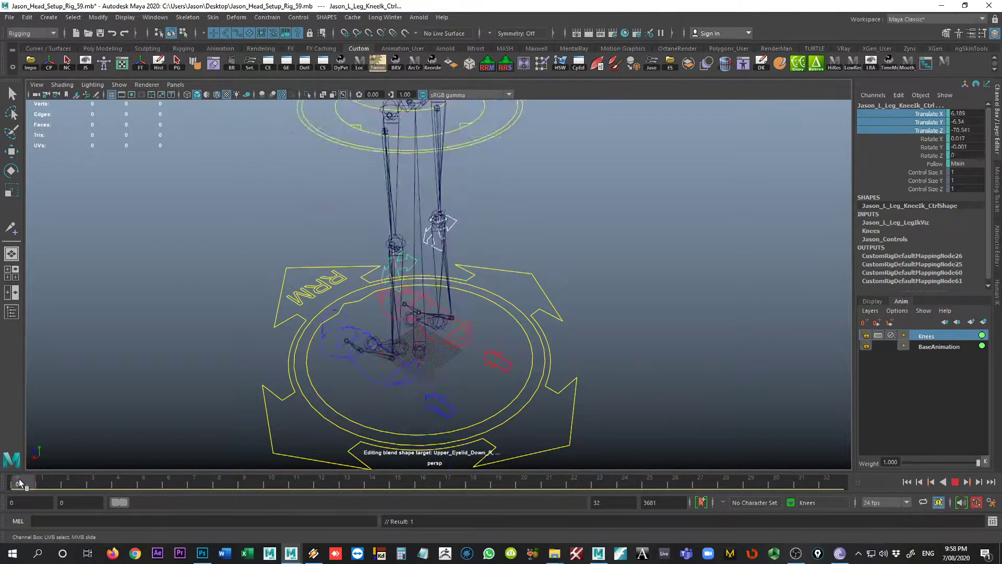
scroll(418, 292, "down", 5)
key("alt+v")
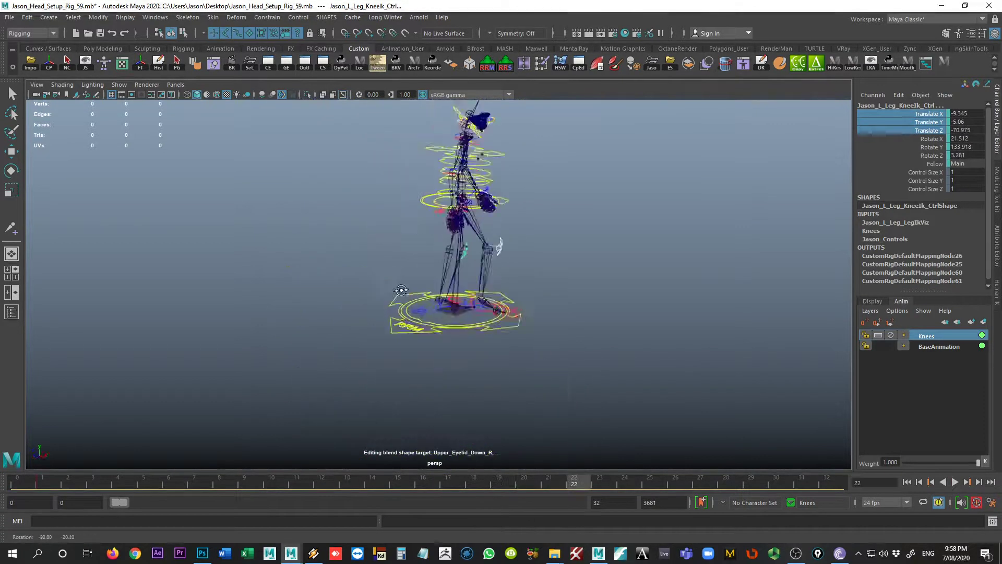
left_click_drag(366, 293, 515, 260, "alt")
scroll(380, 303, "up", 5)
scroll(514, 259, "down", 3)
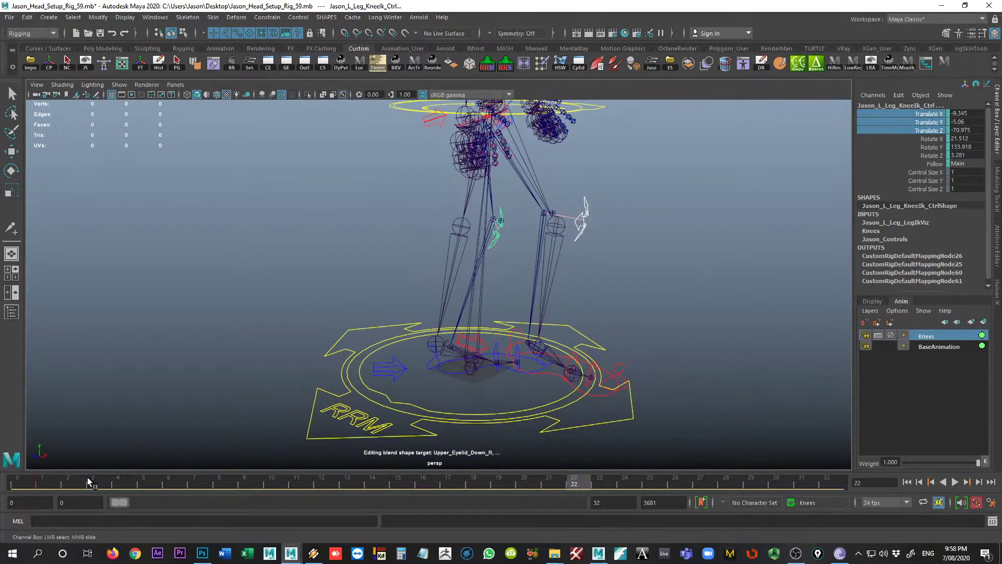
mouse_move(87, 477)
left_mouse_down()
mouse_move(251, 472)
mouse_move(122, 487)
mouse_move(143, 484)
left_mouse_up()
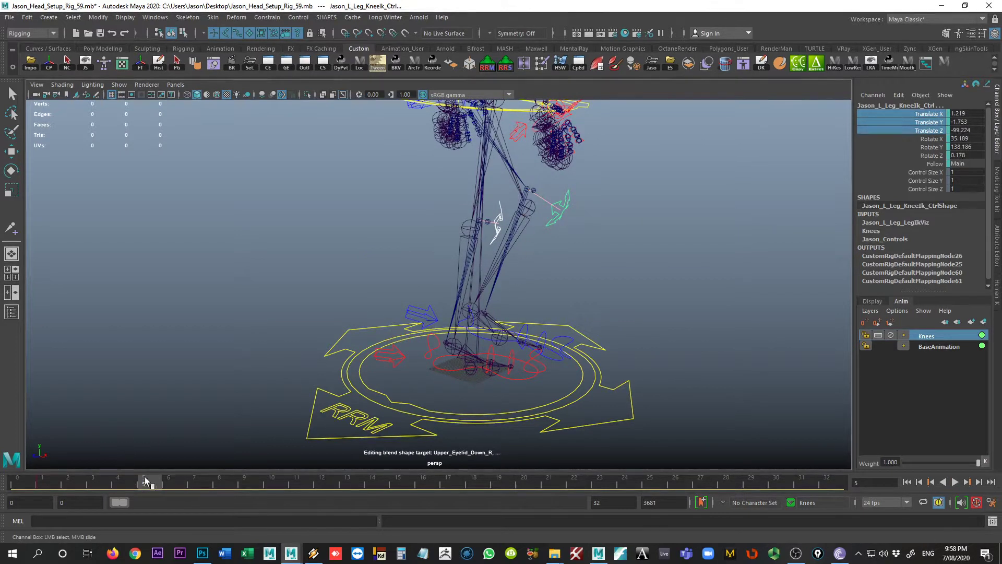
left_click_drag(149, 482, 217, 470)
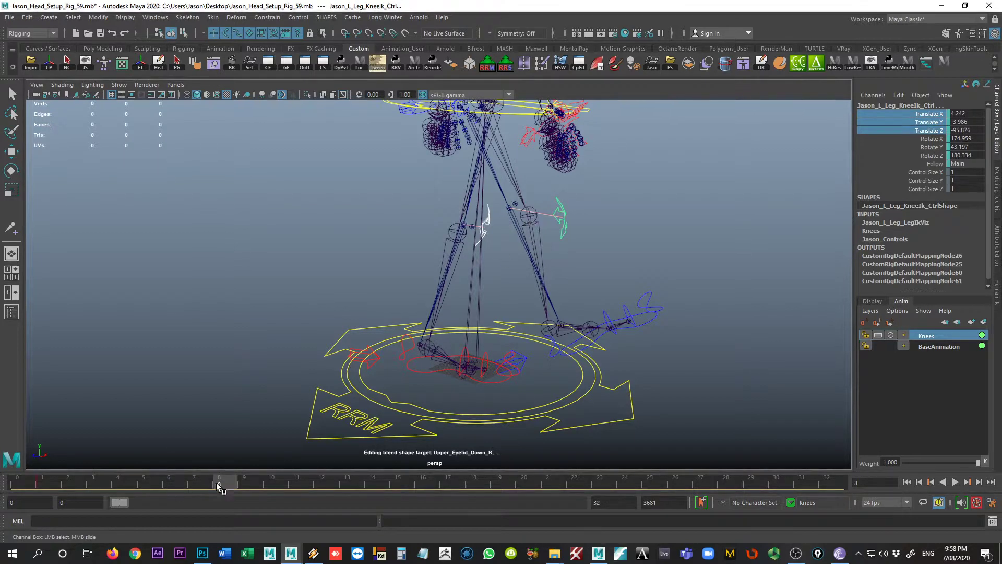
left_click_drag(244, 483, 222, 493)
Step: Nudge the left FootIk control slightly and key its translation at frame 8
key("w")
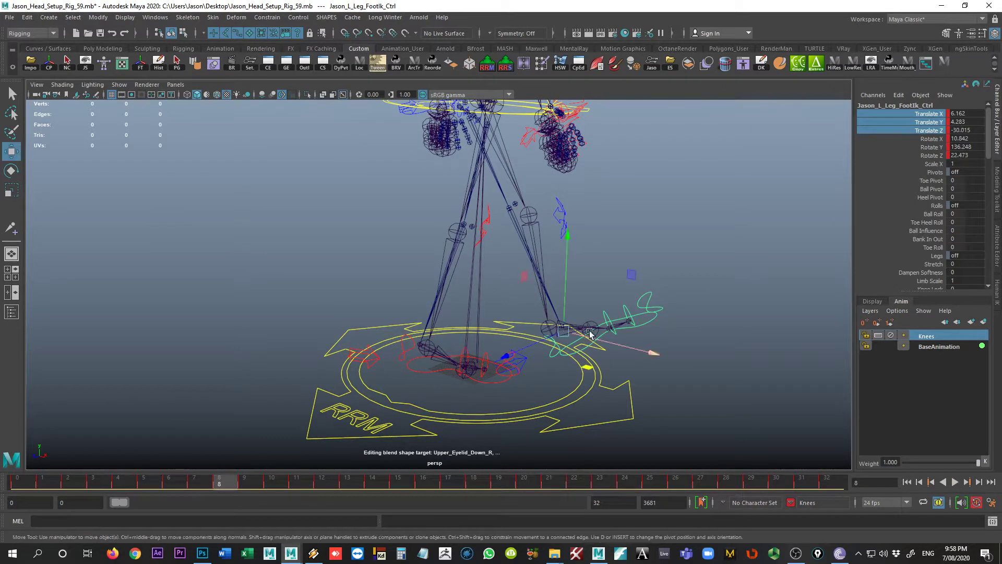
left_click_drag(564, 335, 557, 332)
key("shift+w")
key("Up")
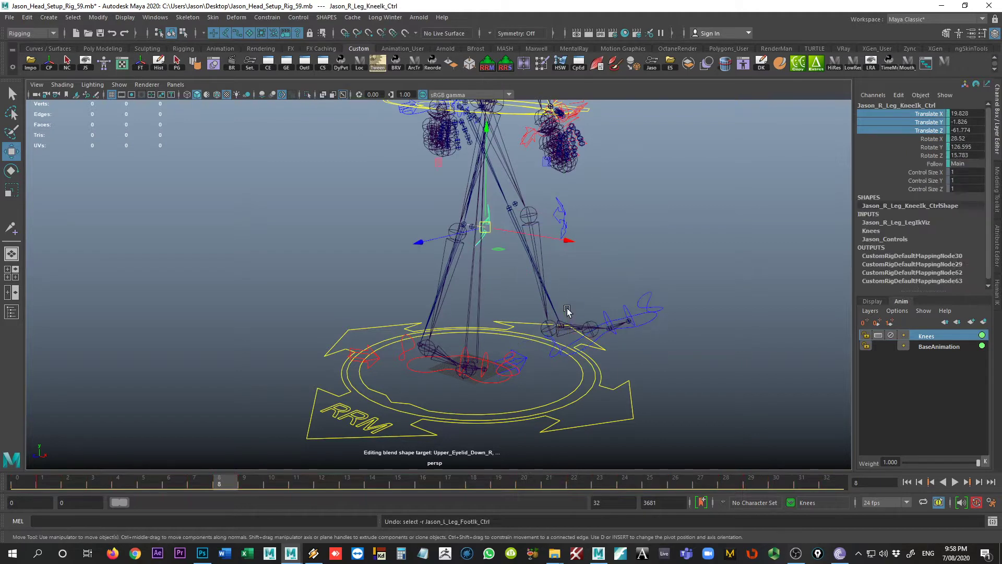
Step: Lift the left foot control upward, then undo the extra lift
left_click(570, 353)
left_click_drag(566, 300, 564, 288)
left_click_drag(588, 385, 477, 390, "alt")
key("ctrl+z")
Step: Select the right KneeIk pole-vector control and orbit to view the whole rig
left_click(460, 271)
left_click_drag(460, 272, 595, 368, "alt")
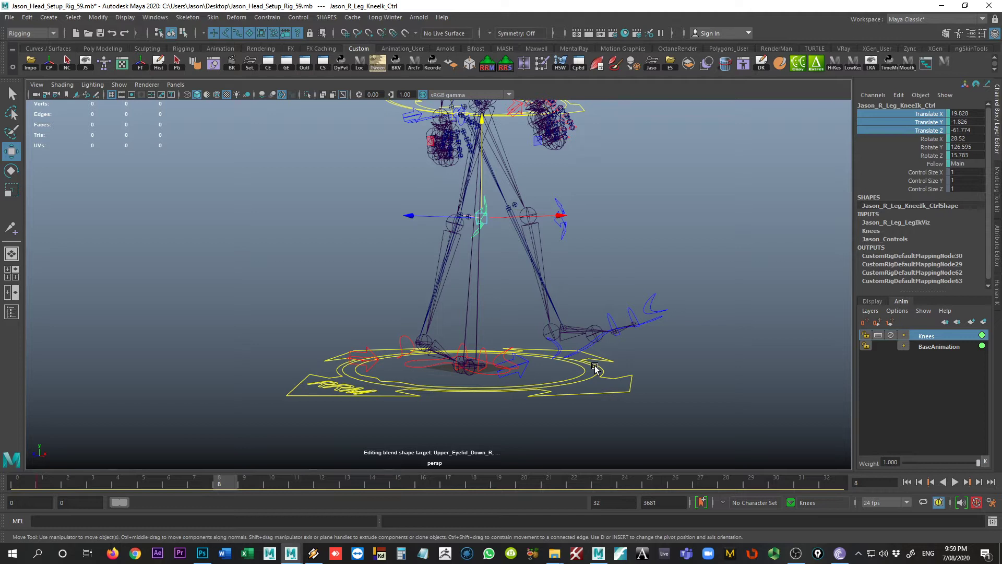
left_click_drag(659, 329, 493, 358, "alt")
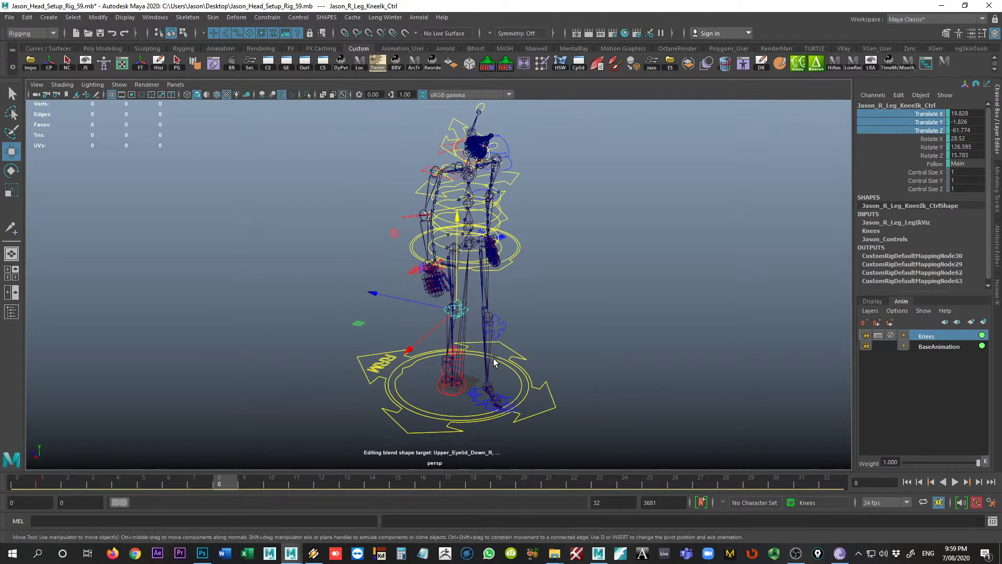